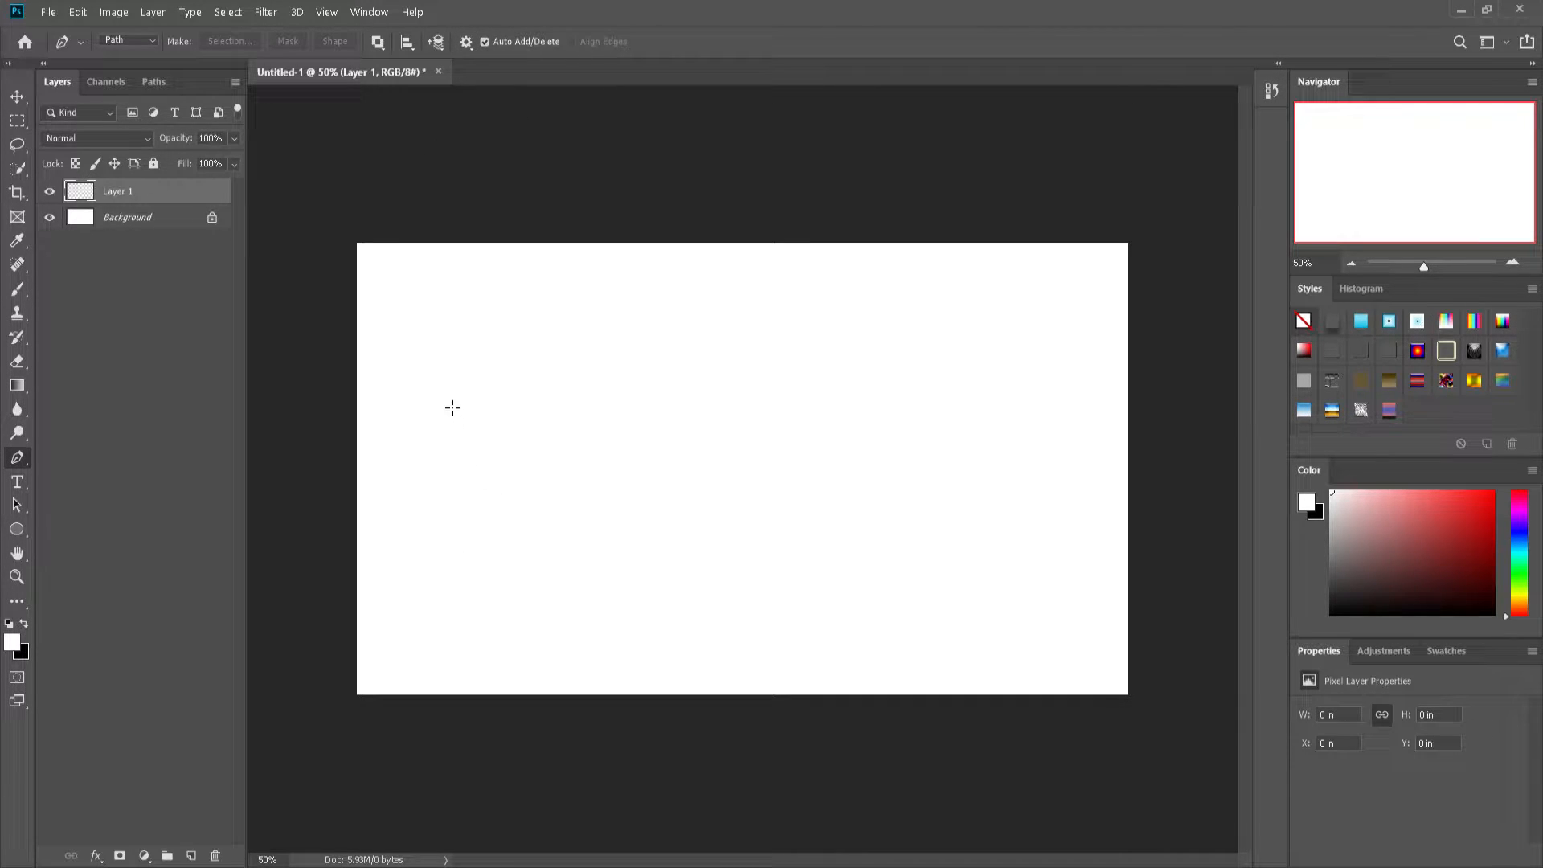
Step: Draw a wavy Pen path across the upper part of the canvas, ending at its upper-right corner
left_click(435, 364)
left_click_drag(642, 356, 784, 497)
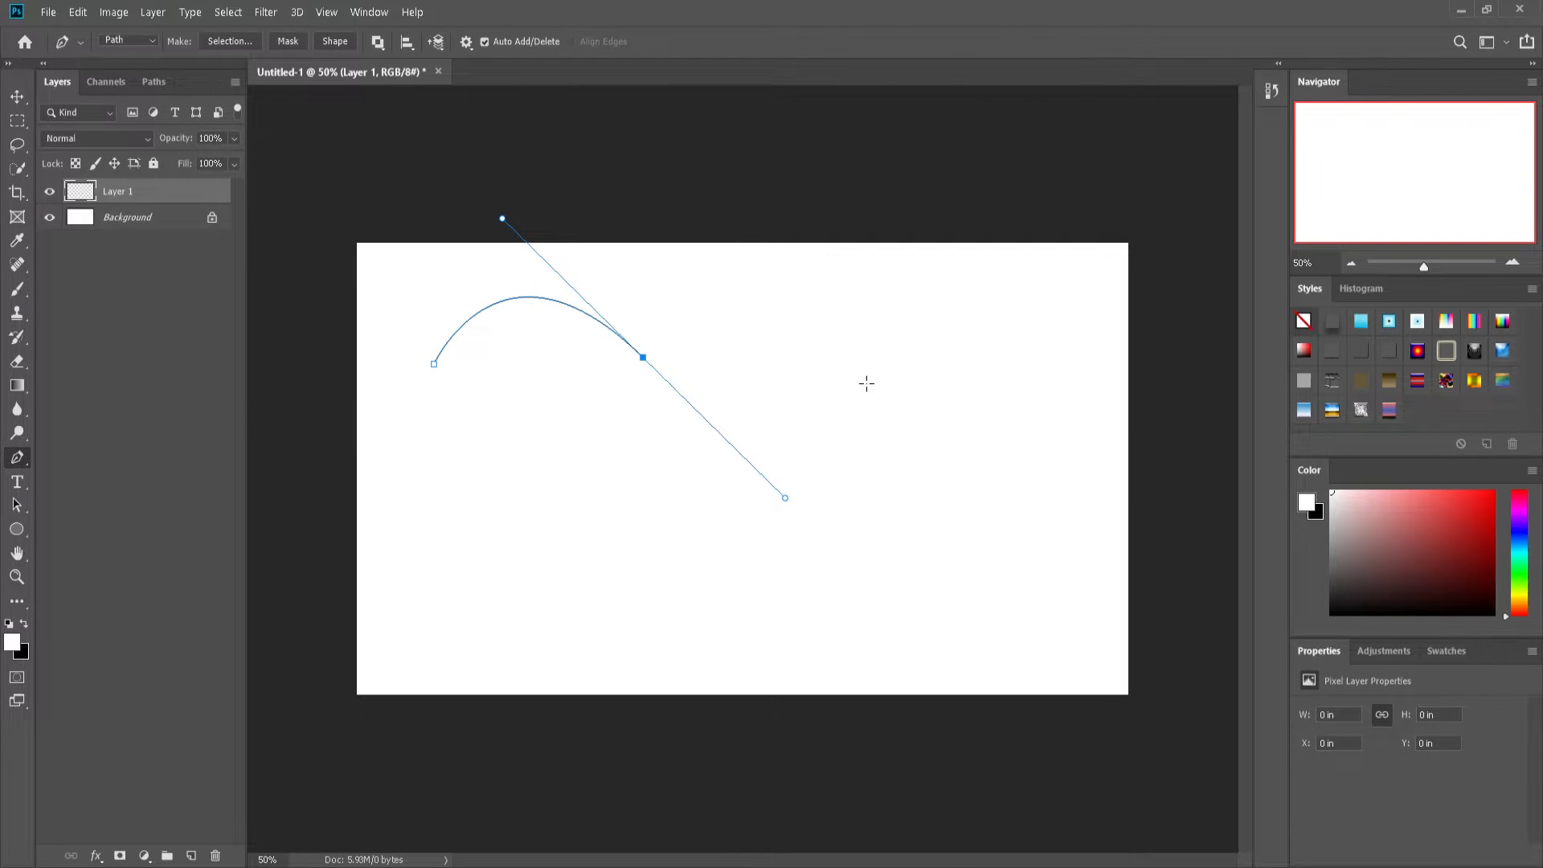
left_click(930, 363)
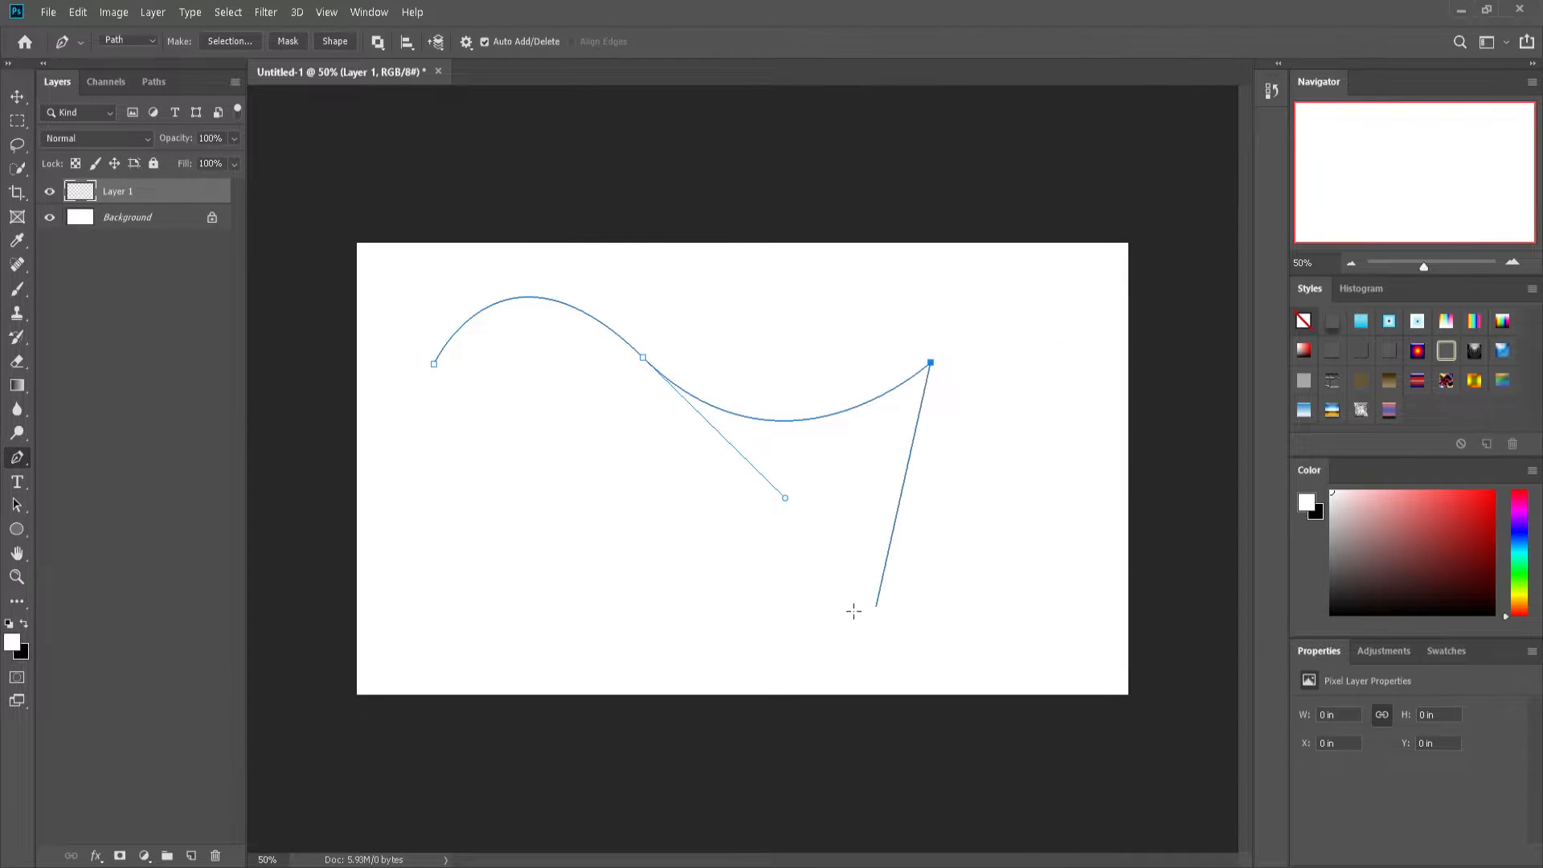
left_click(1011, 309)
left_click(1132, 237)
Step: Continue the path outside the canvas around its right, lower and left sides and close it at the starting point
left_click(1166, 381)
left_click(1173, 490)
left_click(1154, 675)
left_click_drag(1015, 787, 934, 791)
left_click_drag(548, 745, 441, 754)
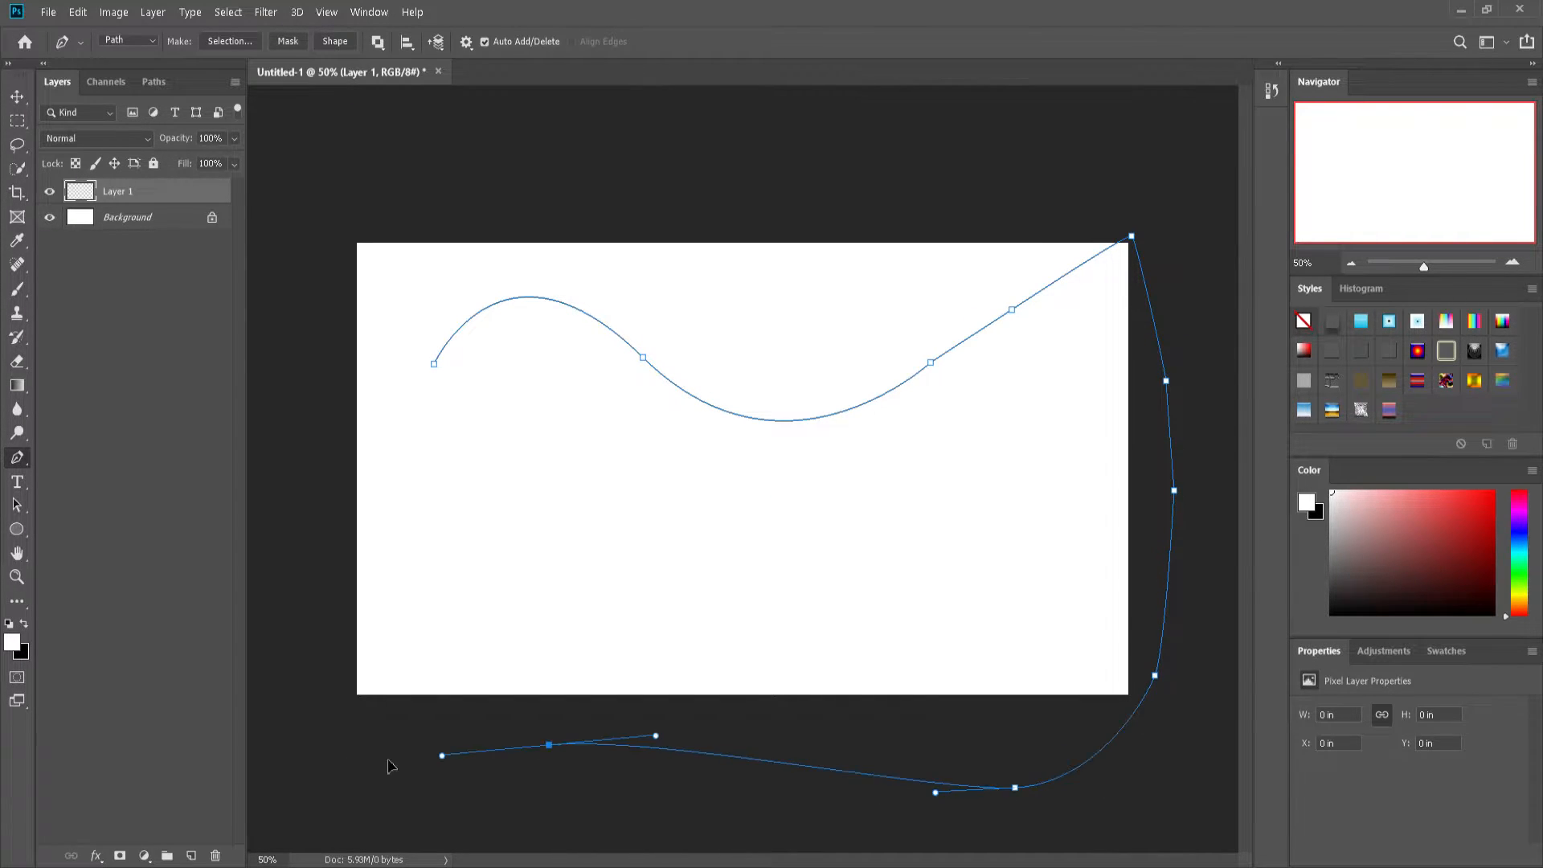
left_click(291, 626)
left_click_drag(273, 469, 279, 454)
left_click(354, 367)
left_click(434, 364)
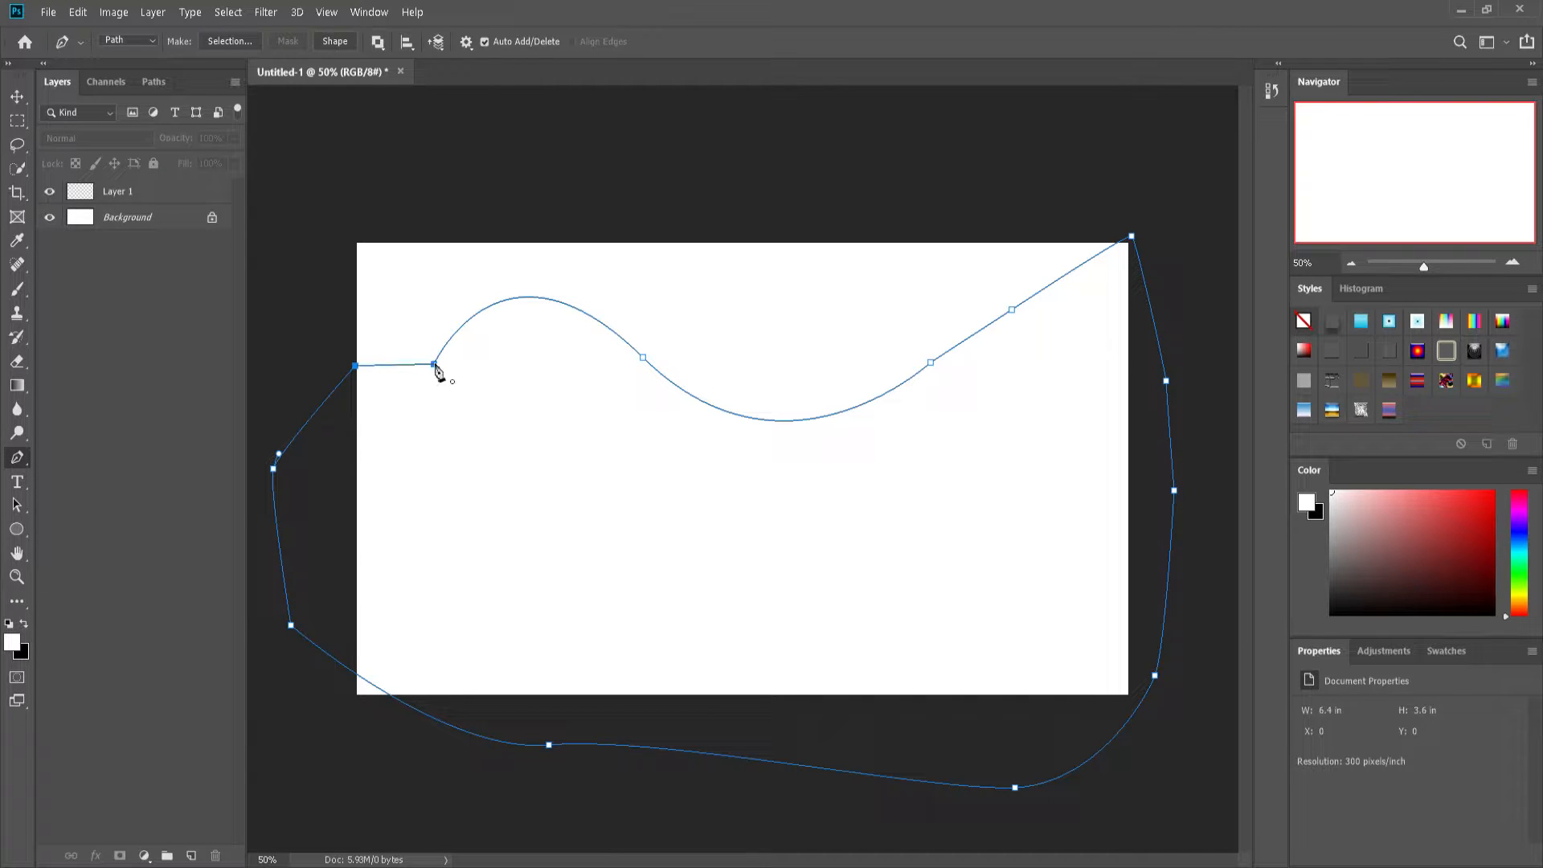
Step: Turn the closed path into a selection, fill it on Layer 1 with a diagonal dark-to-light blue gradient, and deselect
key("ctrl+Return")
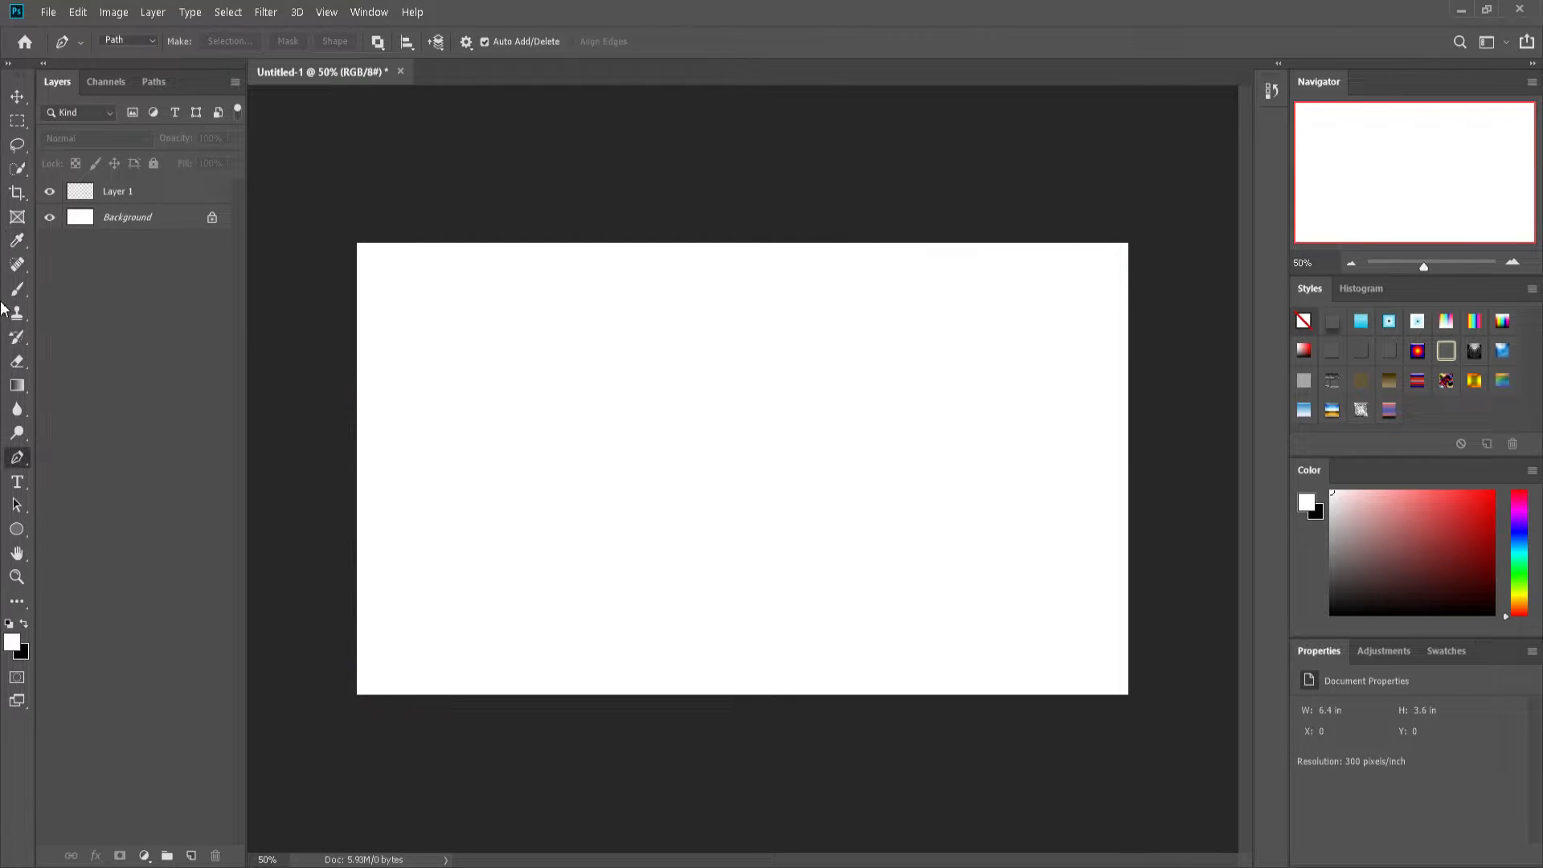
left_click(26, 384)
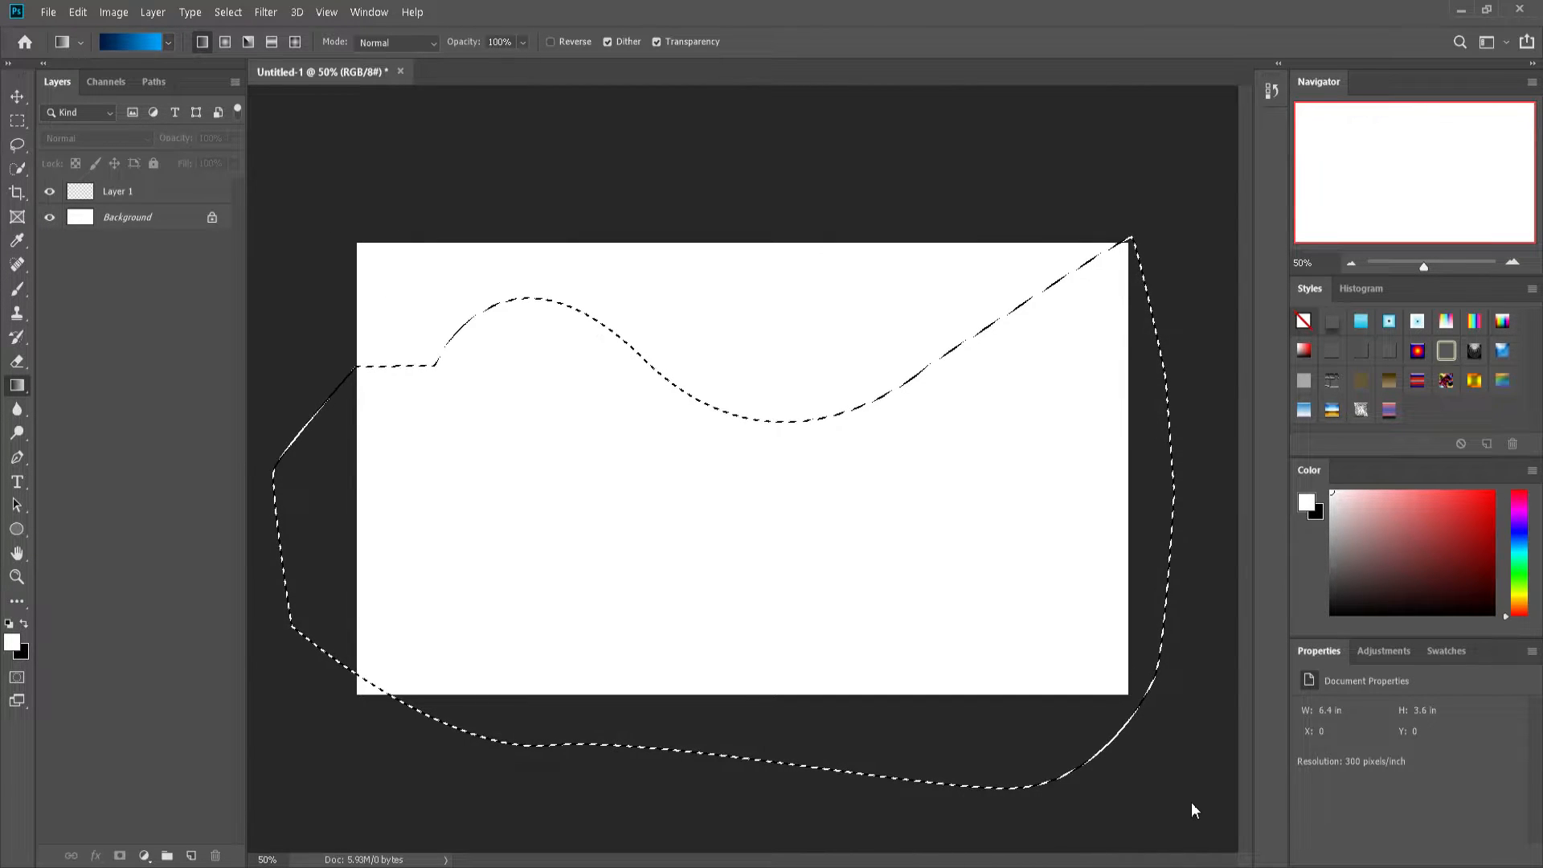
left_click(128, 191)
left_click_drag(303, 258, 906, 745)
key("ctrl+d")
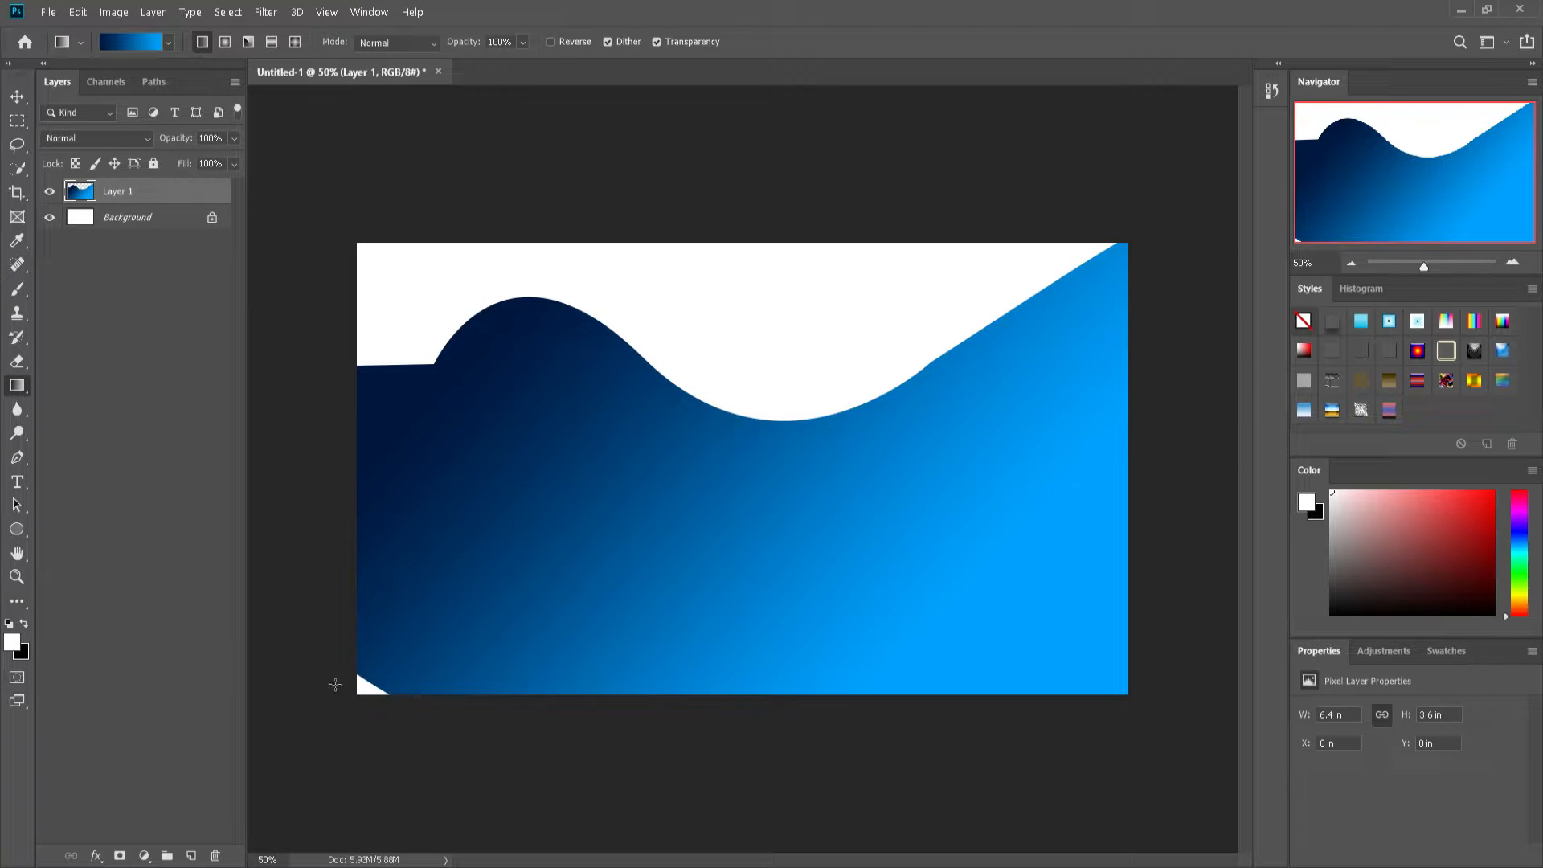
Step: Scale the blue wave to about 6.82 × 3.84 in and shift it down so it covers the canvas's lower-left corner
key("ctrl+t")
left_click_drag(356, 695, 321, 730)
mouse_move(544, 605)
left_mouse_down()
mouse_move(506, 641)
mouse_move(560, 628)
left_mouse_up()
key("Return")
key("g")
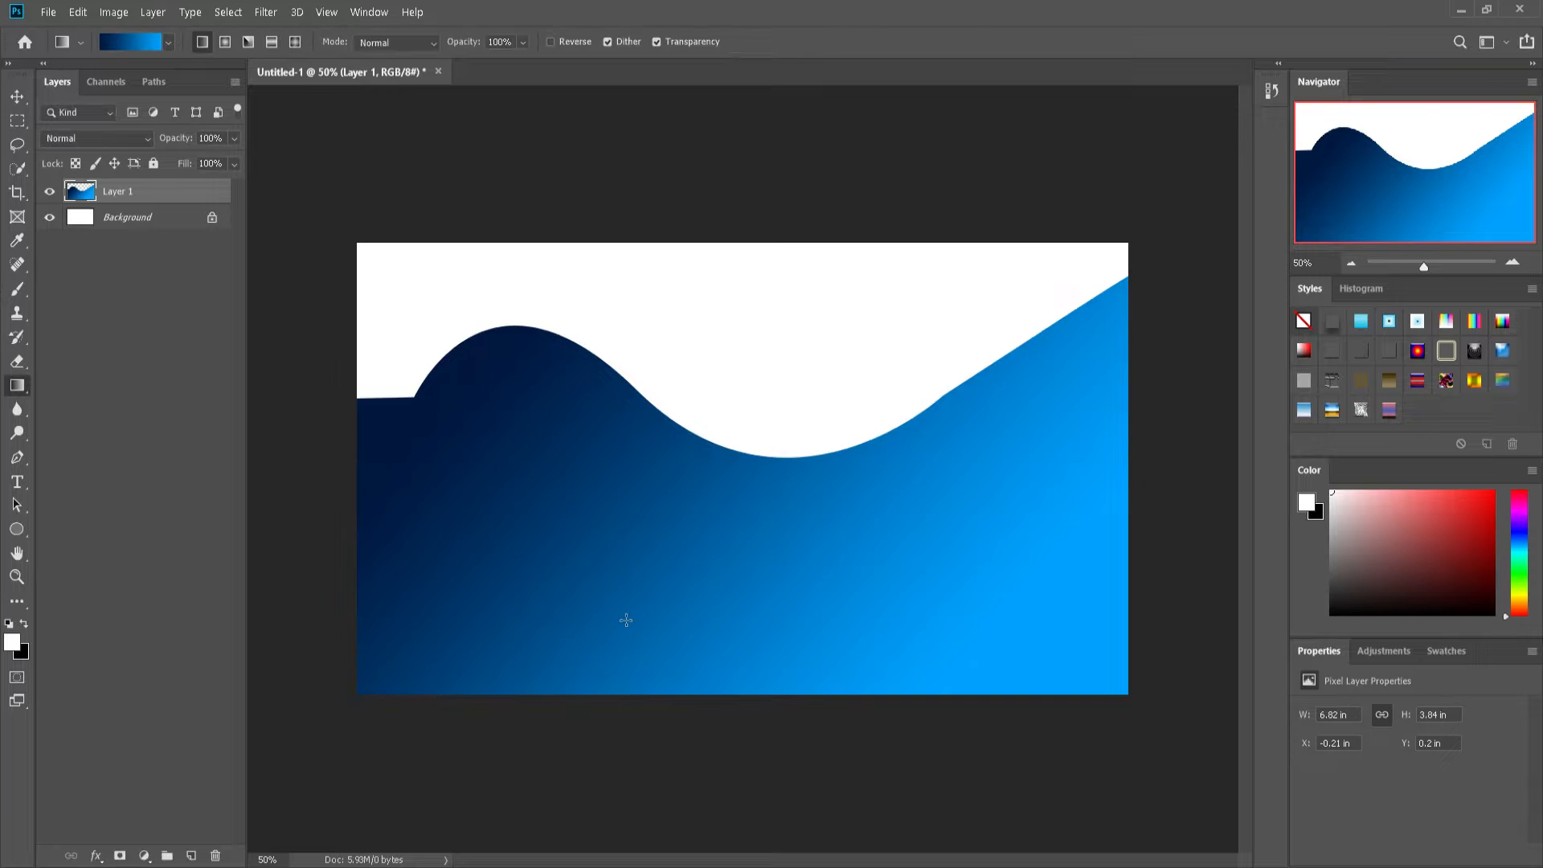
Step: Delete the blue wave's layer and add a new empty layer for another Pen shape
key("Delete")
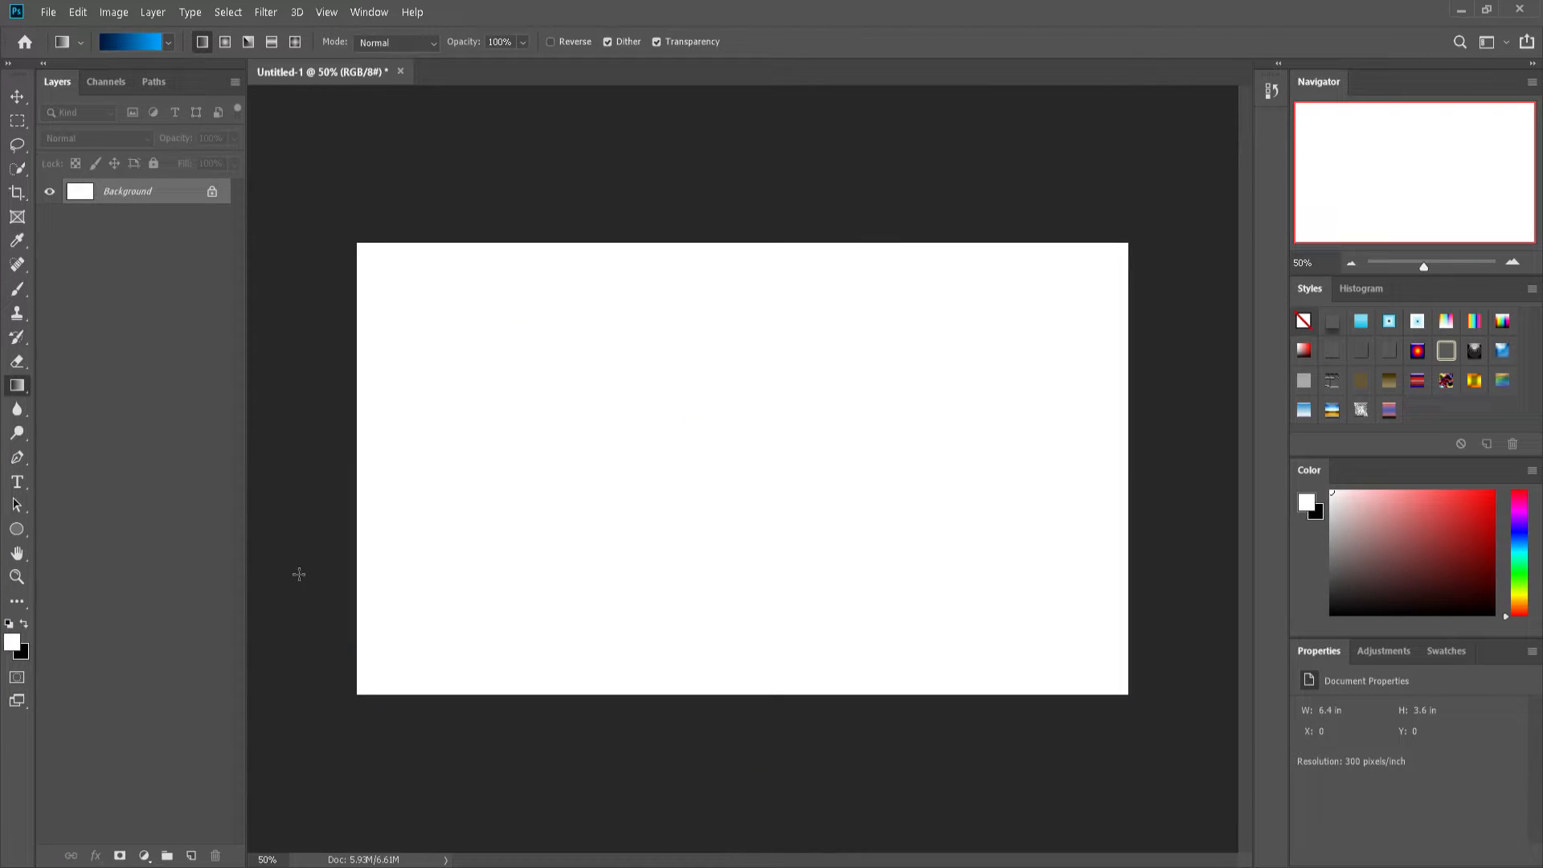
left_click(17, 457)
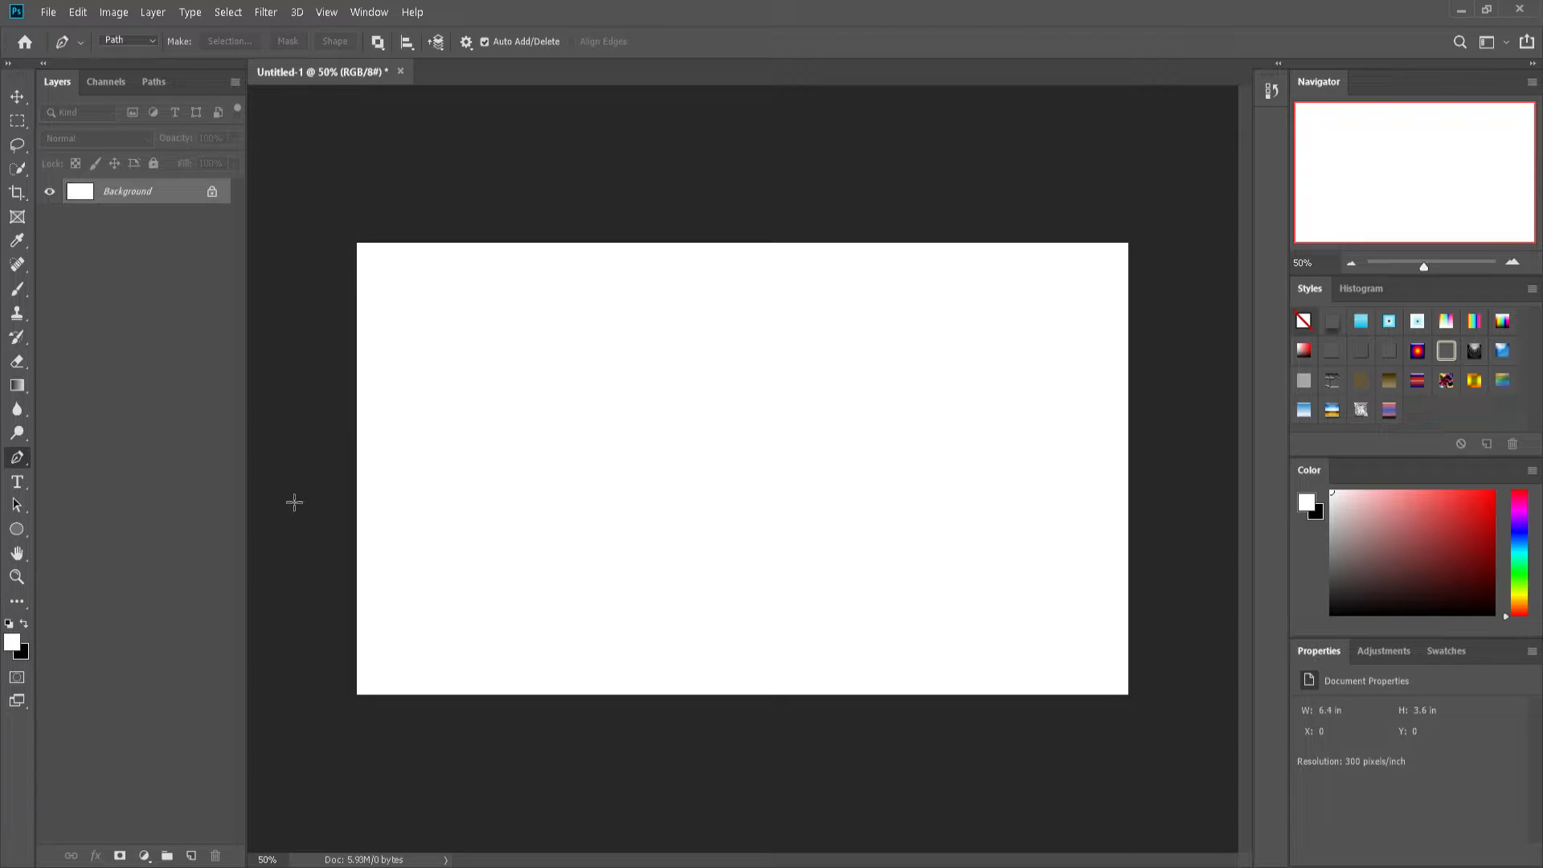
left_click(190, 855)
Step: Draw a closed Pen path curving from the canvas's upper-left corner to its lower edge, with the remaining points outside the canvas
left_click(357, 244)
left_click_drag(630, 697, 850, 660)
left_click(631, 698)
key("ctrl+z")
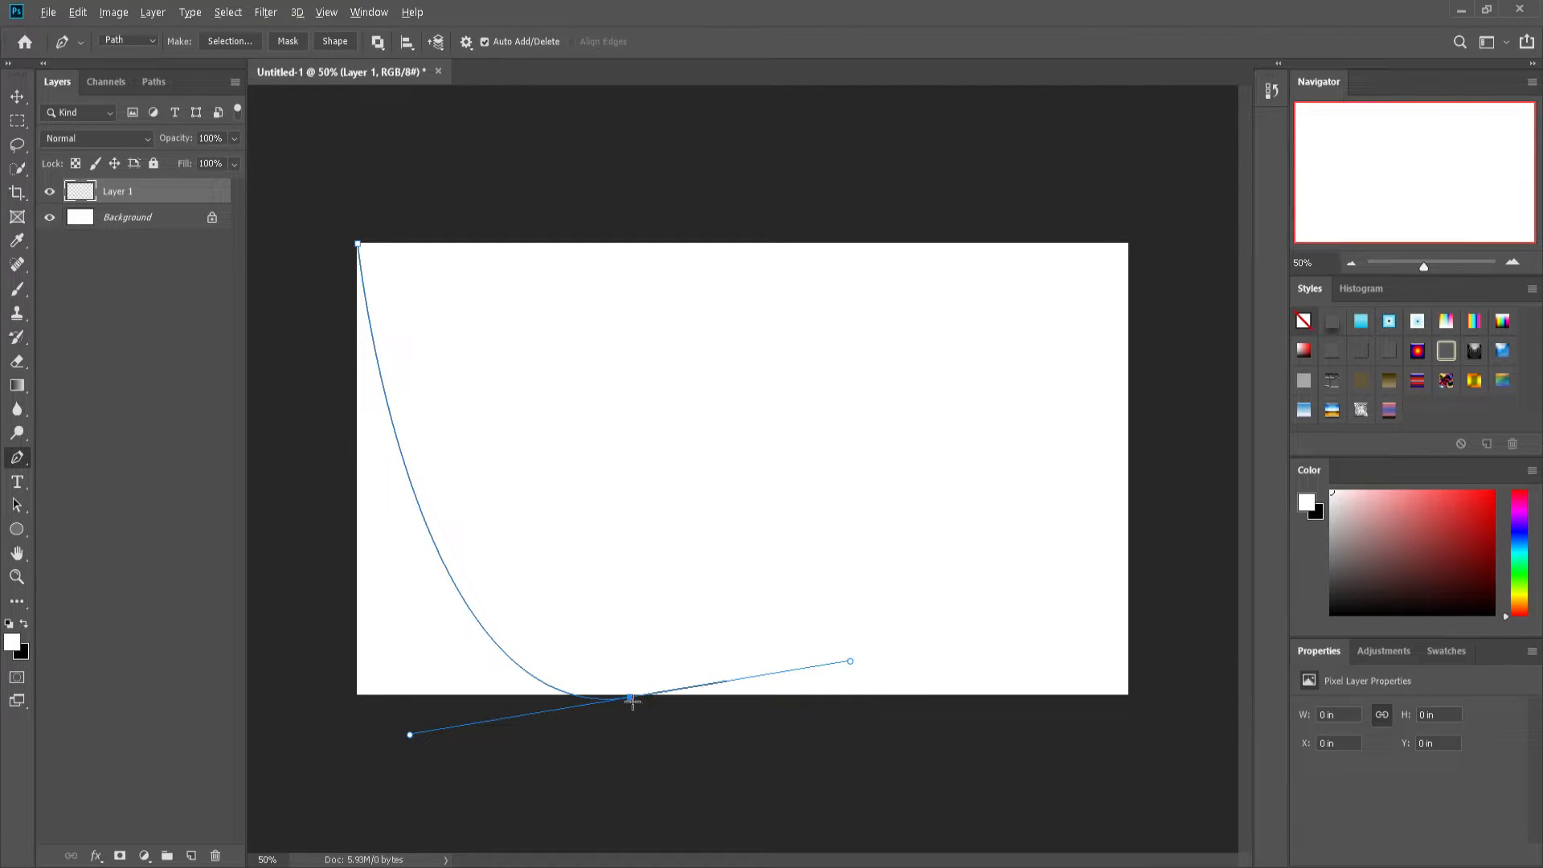
left_click(632, 699)
left_click(924, 756)
left_click(422, 789)
left_click(311, 734)
left_click(282, 536)
left_click(307, 338)
left_click(359, 242)
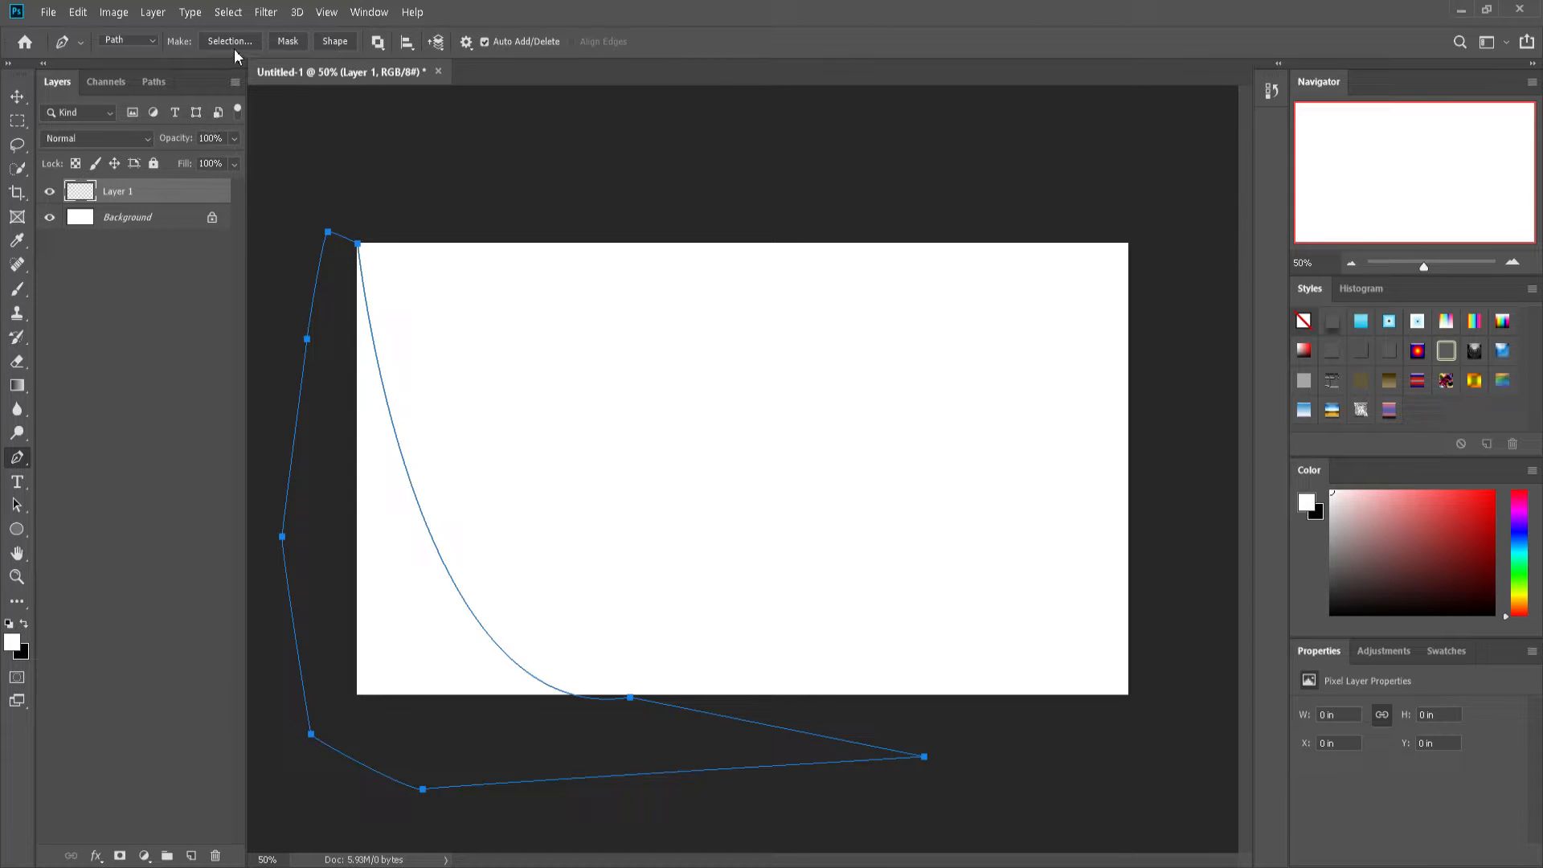
Step: Convert the corner path to a selection, fill it with the blue gradient from dark above to light below, and deselect
key("i")
key("ctrl+Return")
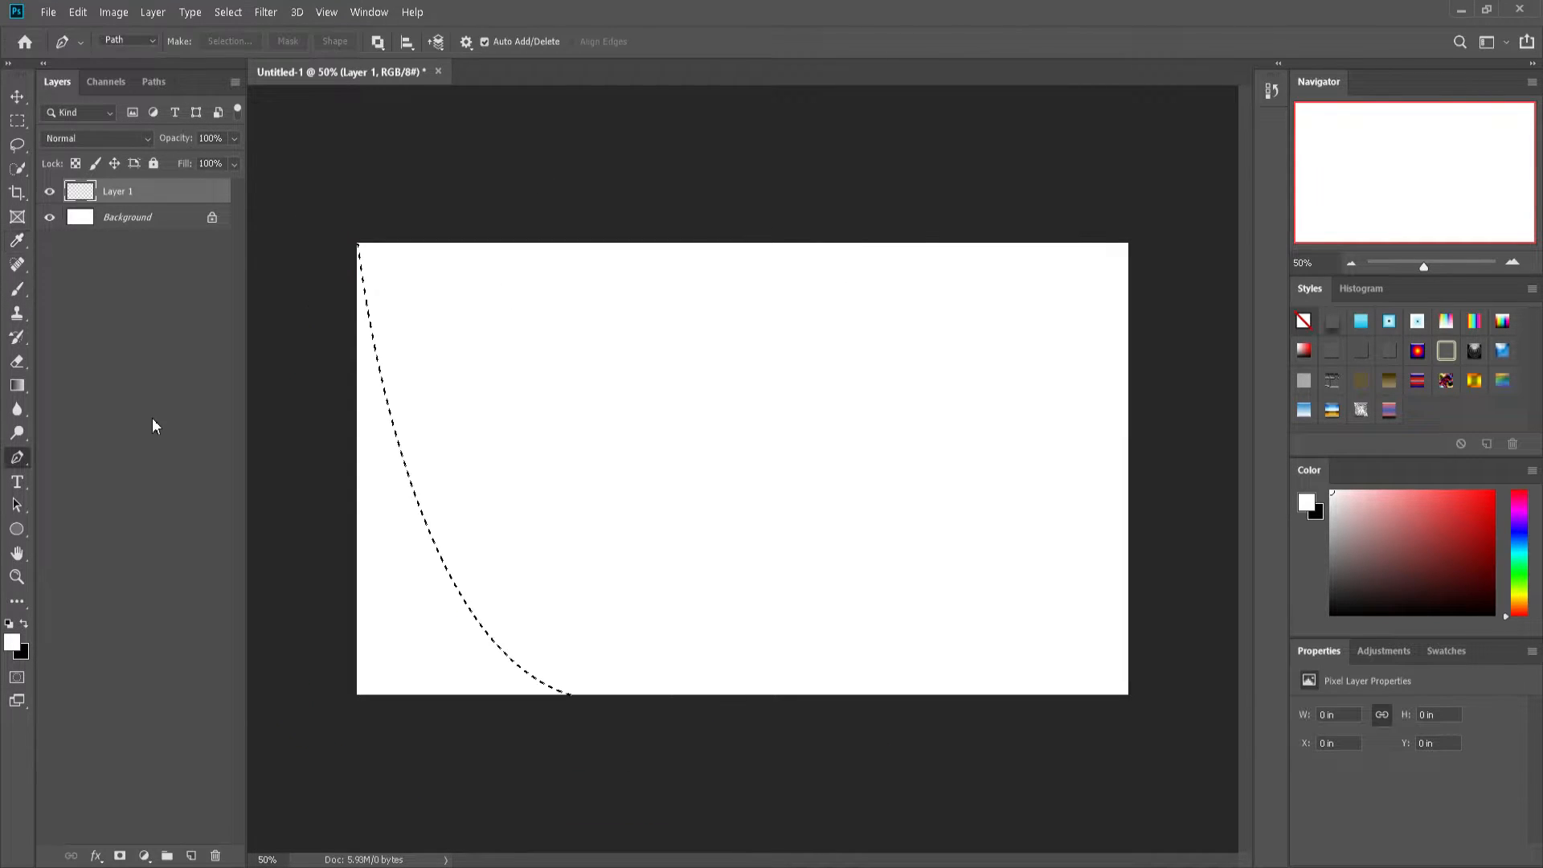
left_click(17, 385)
left_click_drag(571, 375, 366, 720)
key("ctrl+d")
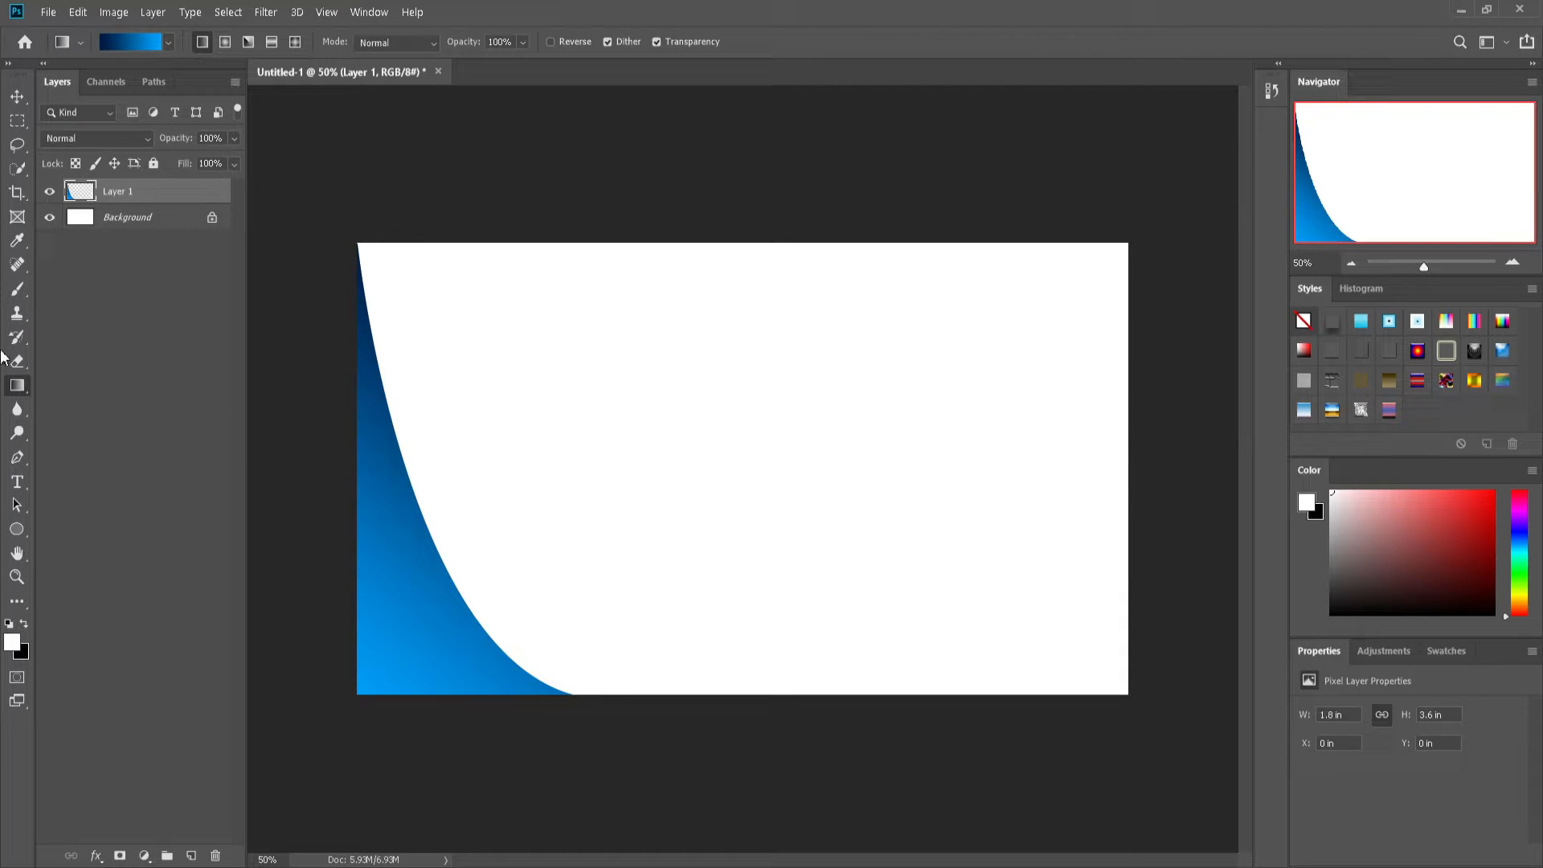
Step: Add a new empty layer above the blue corner shape and get the Pen tool ready
left_click(17, 482)
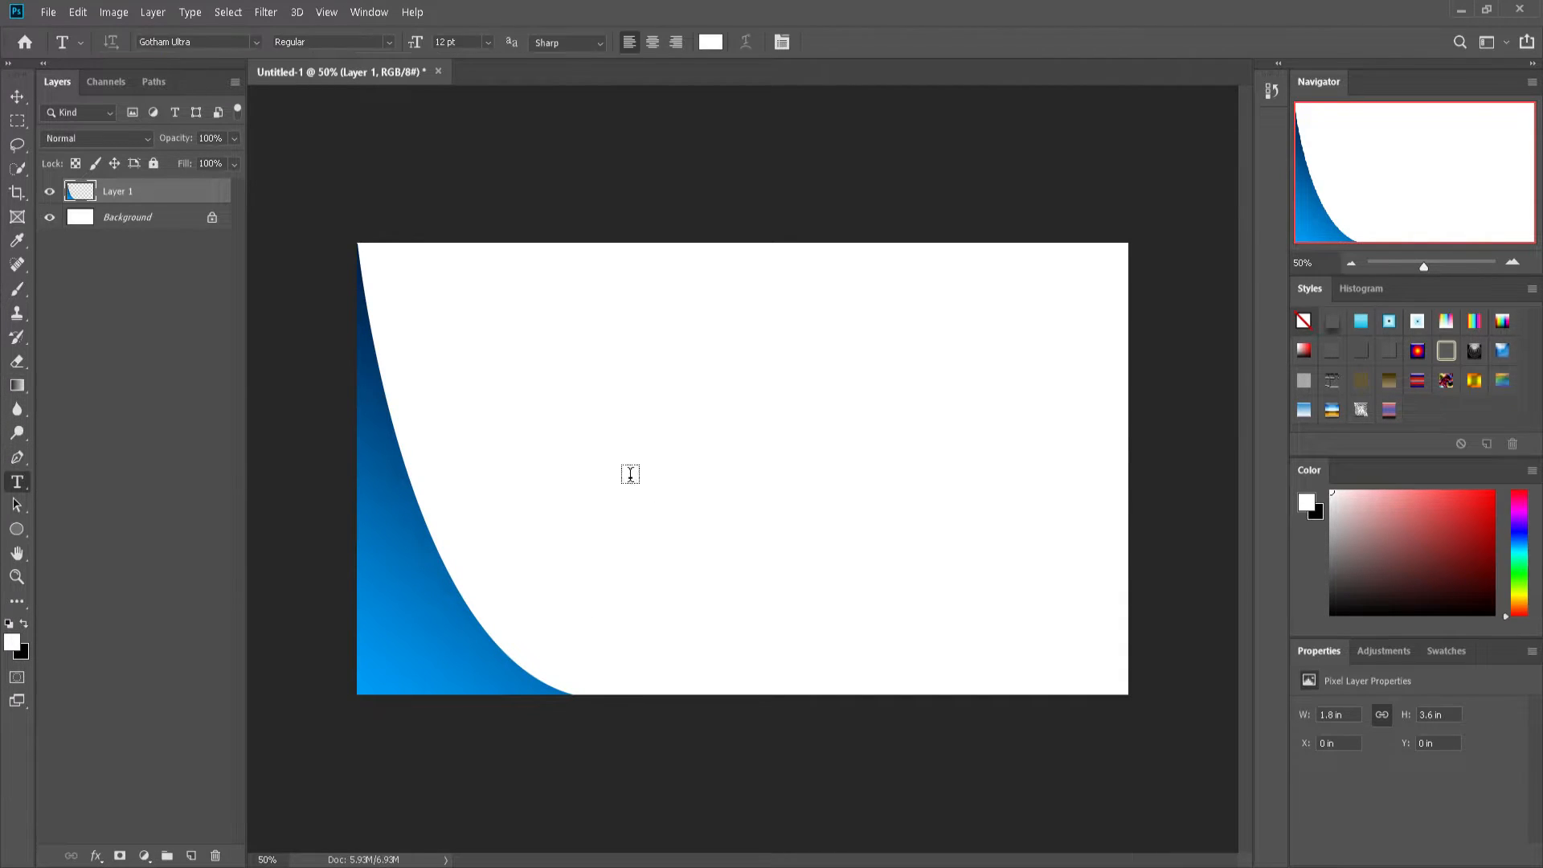
left_click(17, 457)
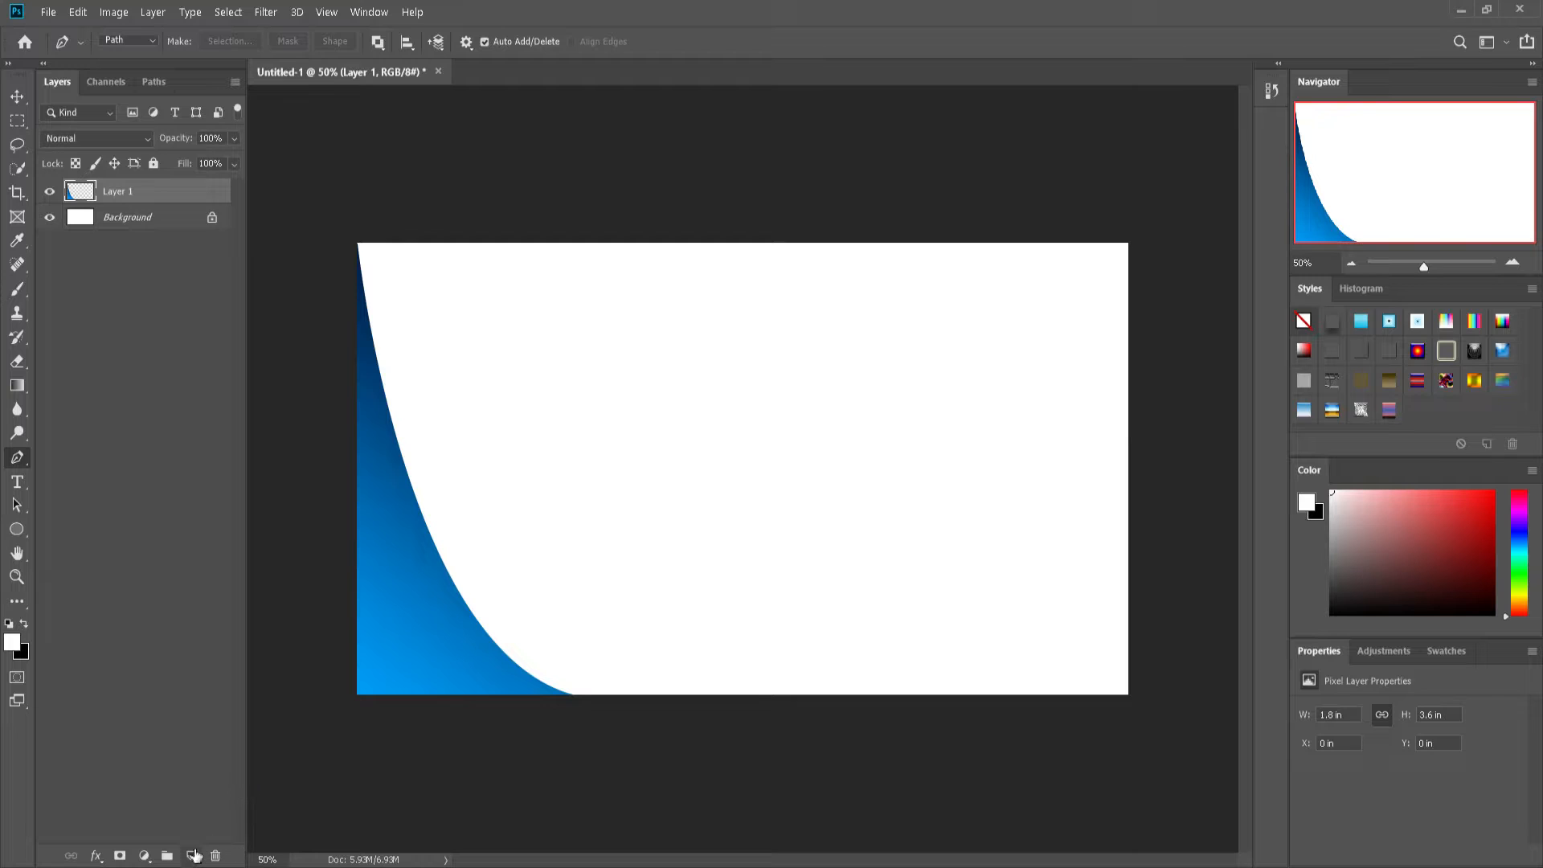
left_click(191, 855)
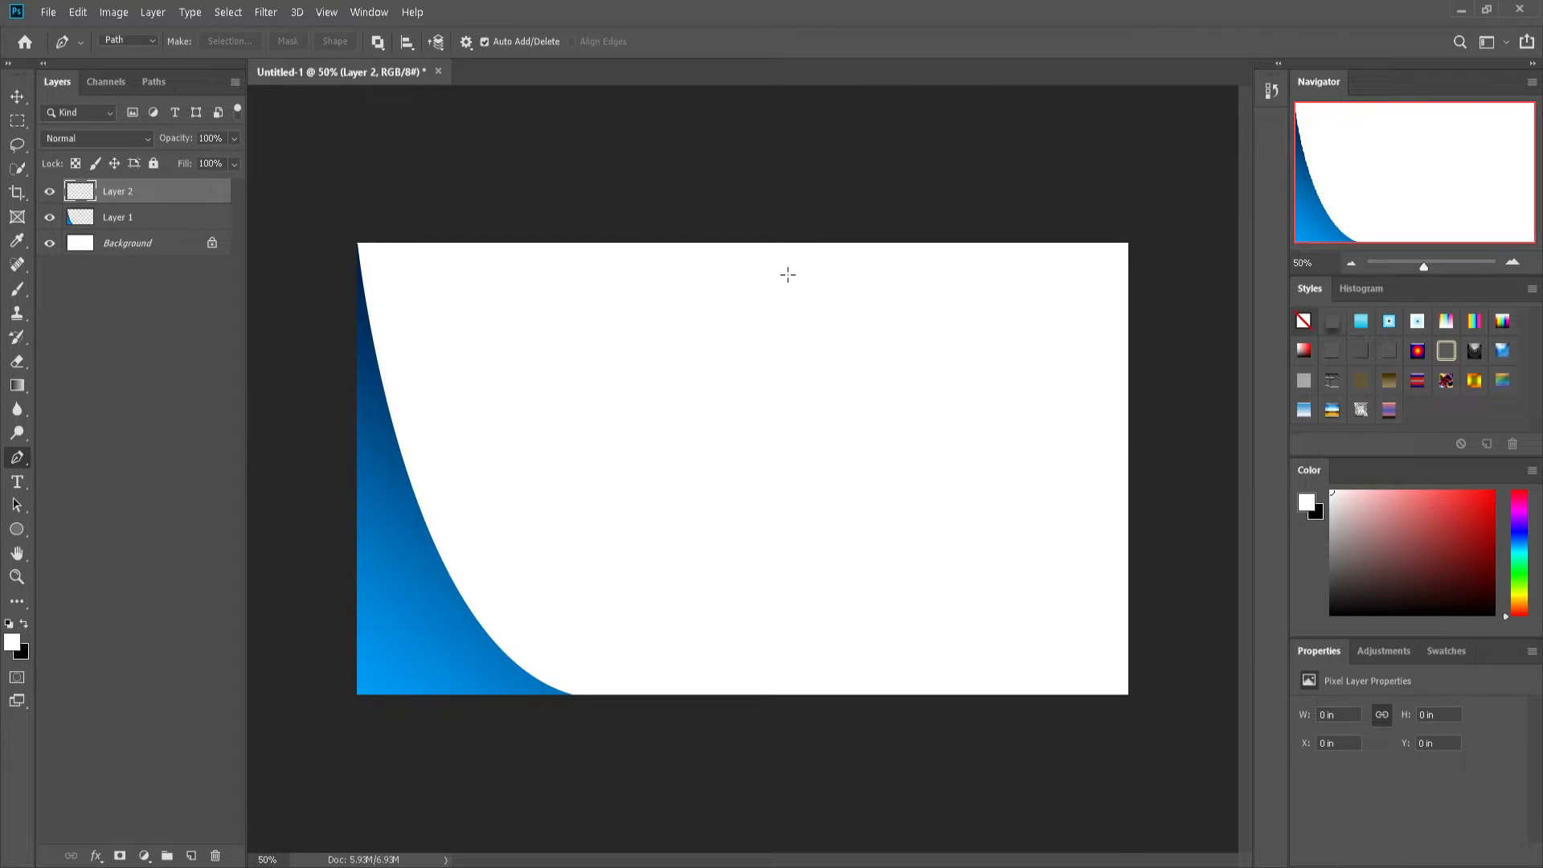
Step: Draw a closed, S-curved Pen path from the canvas's upper edge down to its lower edge, enclosing the right side
left_click(814, 243)
left_click_drag(981, 412, 912, 584)
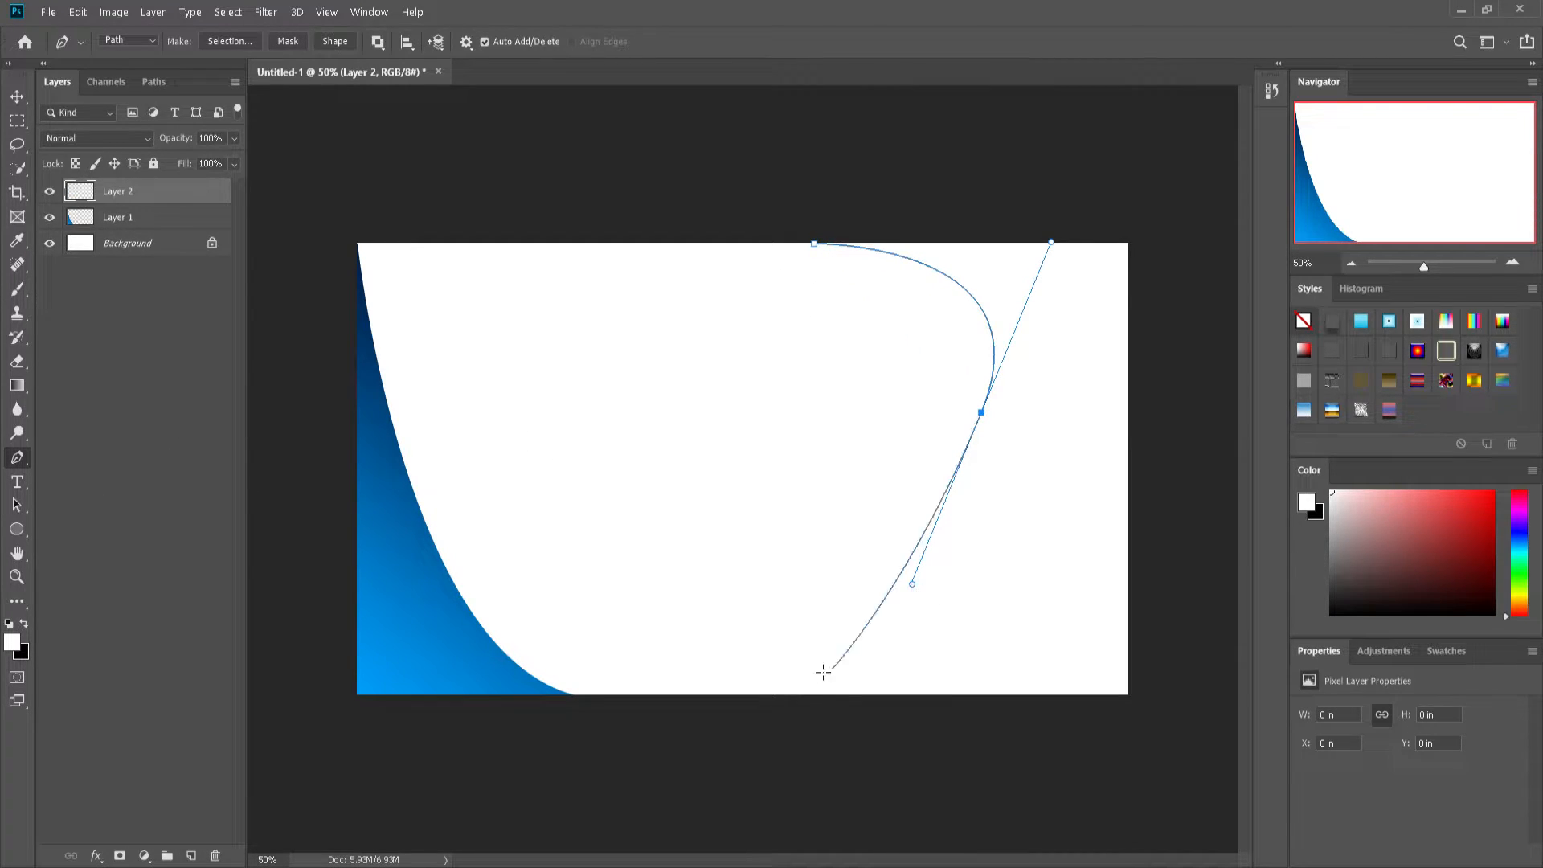
left_click(737, 601)
left_click_drag(590, 655, 560, 741)
key("ctrl+z")
left_click_drag(603, 684, 558, 753)
left_click(508, 746)
left_click(1171, 732)
left_click(1170, 230)
left_click_drag(1000, 147, 1013, 143)
left_click(814, 244)
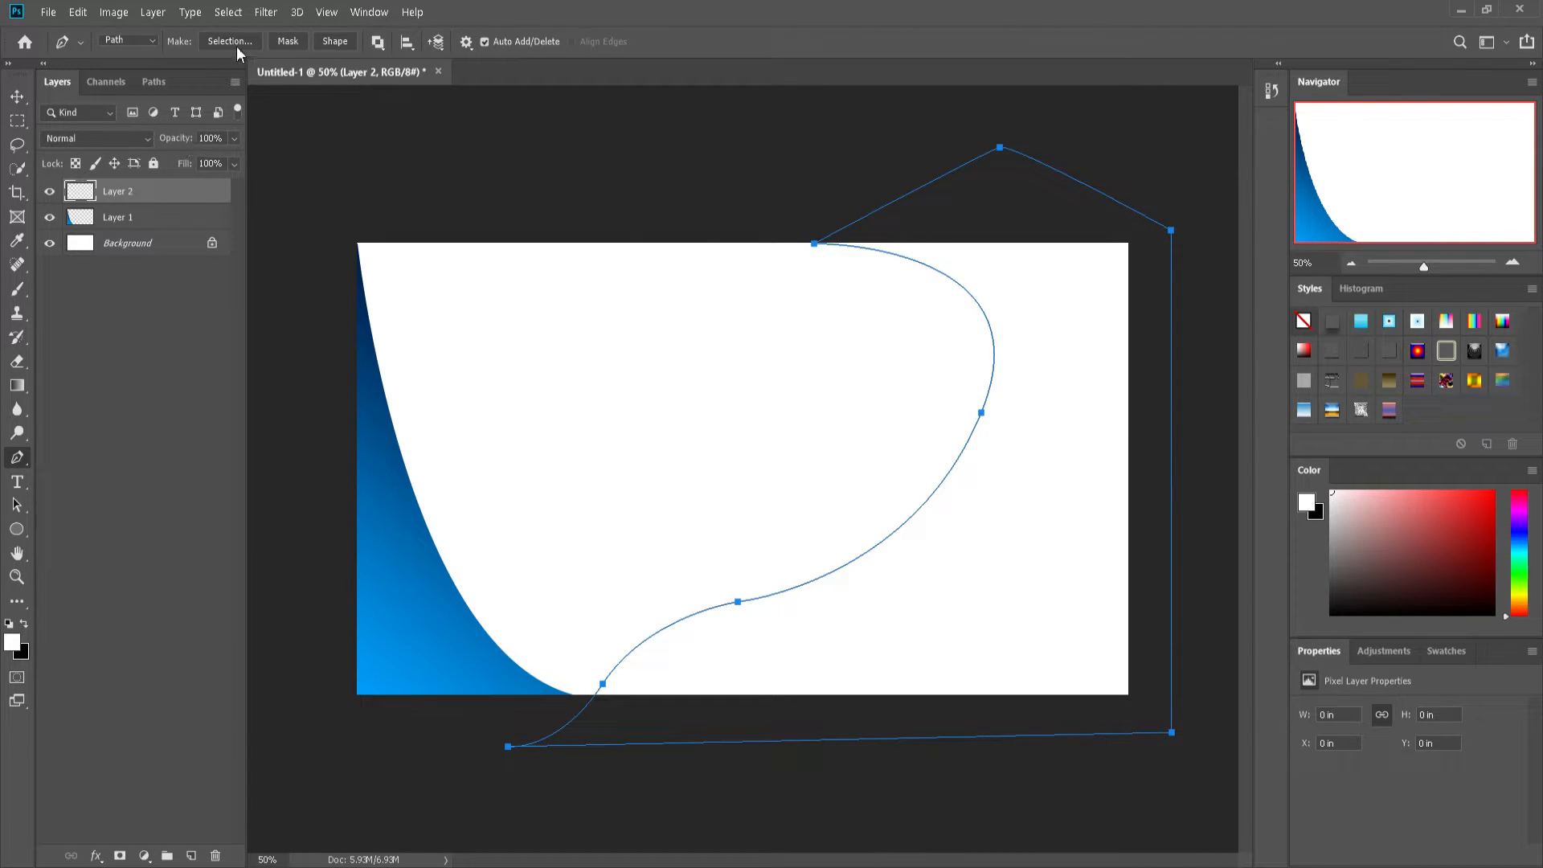
Step: Convert the S-curved path to a selection, fill it with the dark red gradient from upper right to lower left, and deselect
key("ctrl+Return")
left_click(16, 385)
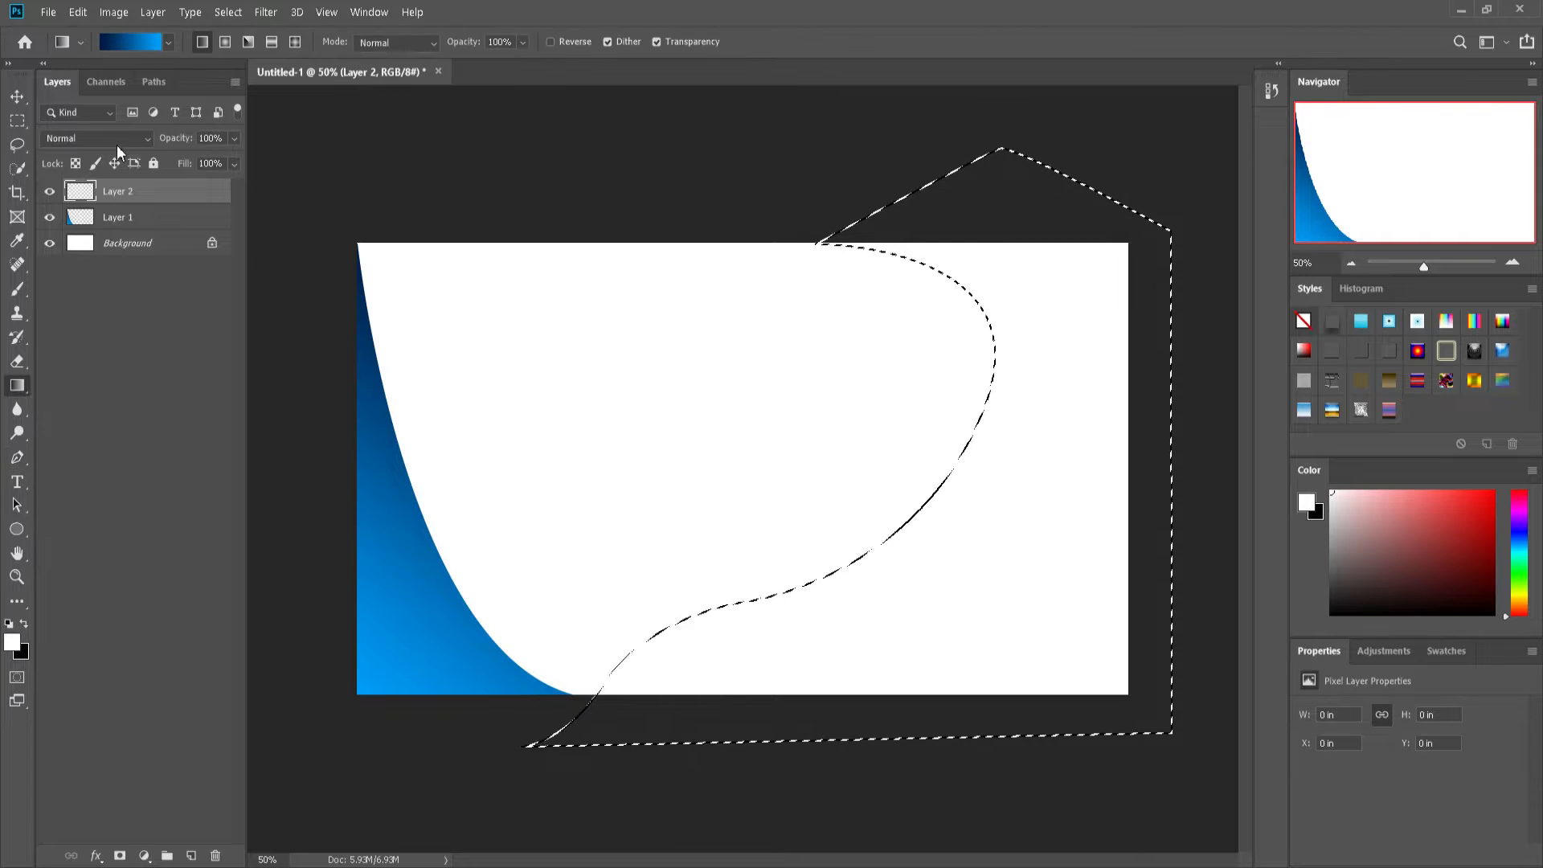
left_click(169, 48)
left_click(157, 166)
left_click(161, 165)
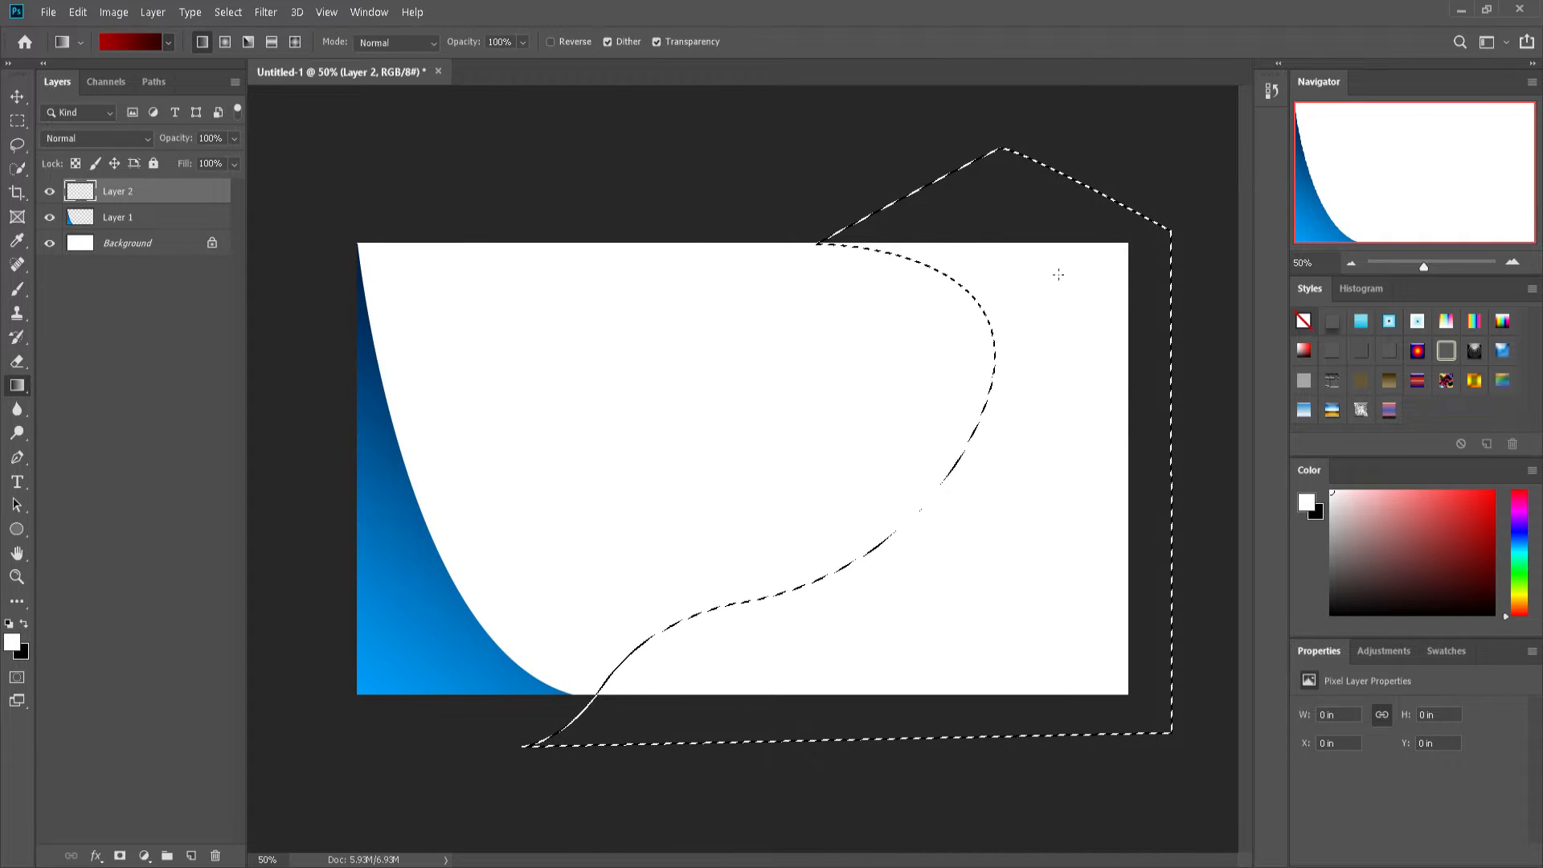
left_click_drag(1058, 274, 761, 829)
key("v")
key("ctrl+d")
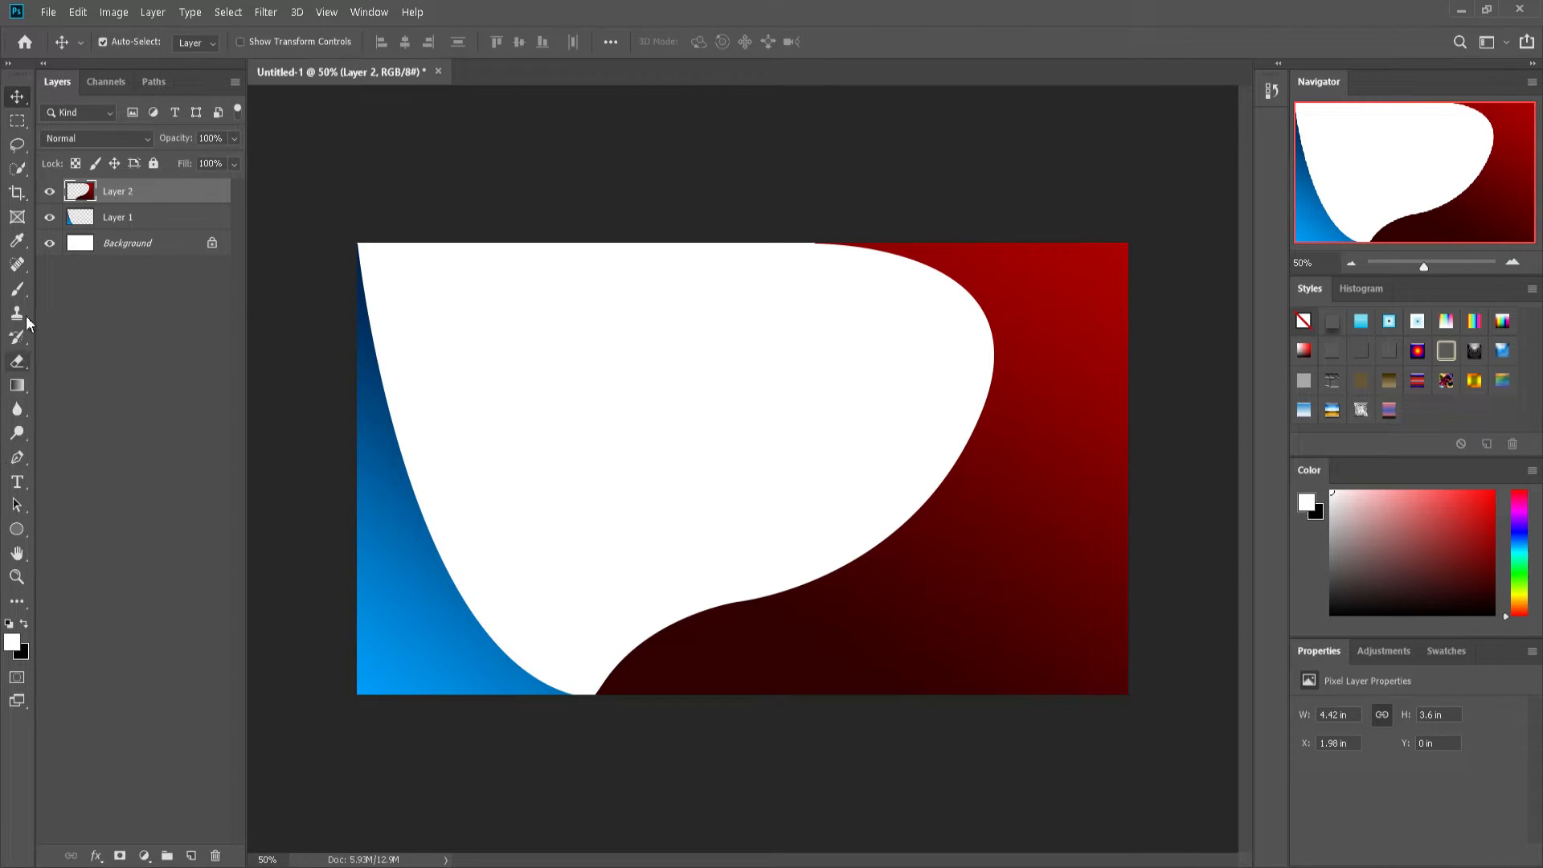
Step: Hide Layer 2 with the red shape and keep Layer 1 visible
left_click(49, 191)
left_click(49, 191)
left_click(49, 217)
left_click(49, 217)
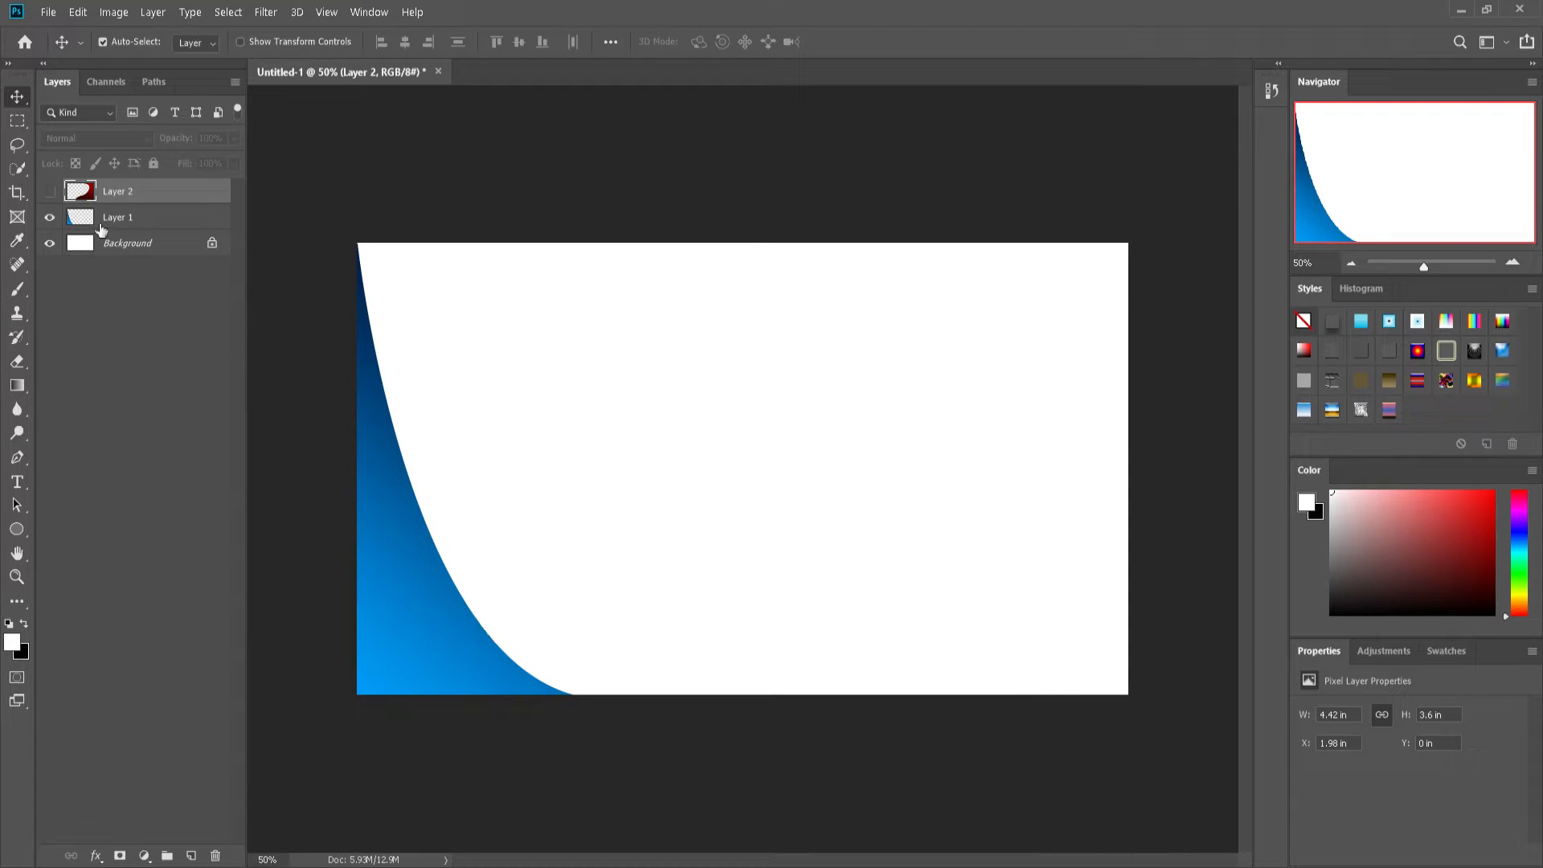
Step: Duplicate Layer 1, flip the copy horizontally and vertically, and place it in the canvas's upper-right corner
left_click(102, 219)
key("ctrl+j")
key("ctrl+t")
left_click_drag(389, 482, 565, 482)
left_click(662, 702)
left_click_drag(711, 522, 1089, 532)
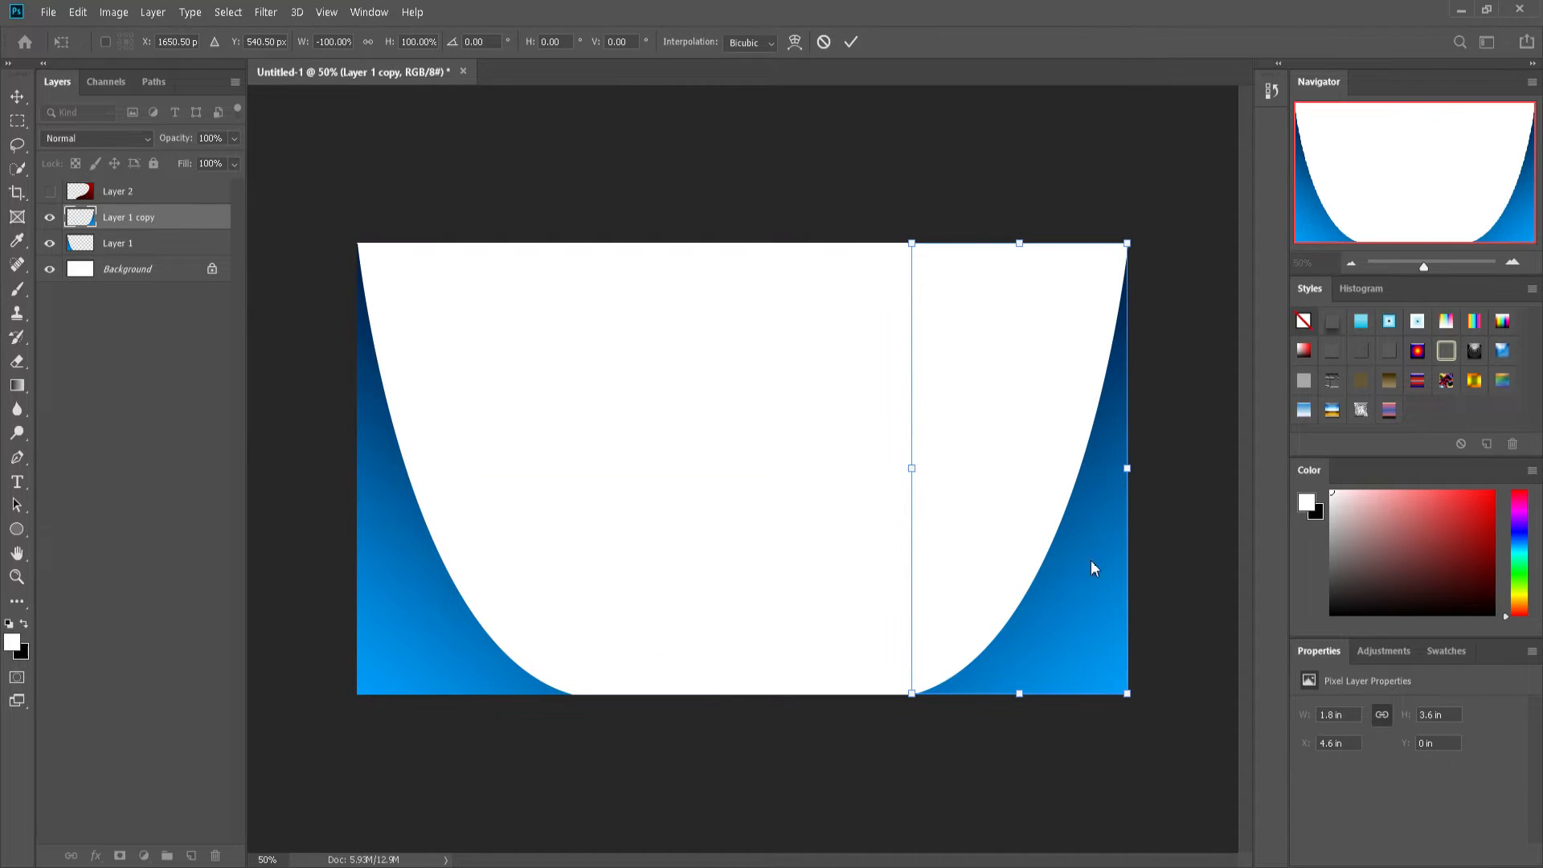
left_click(1157, 781)
key("Return")
Step: Add a new empty layer above Layer 1 copy and get the Pen tool ready
left_click(191, 856)
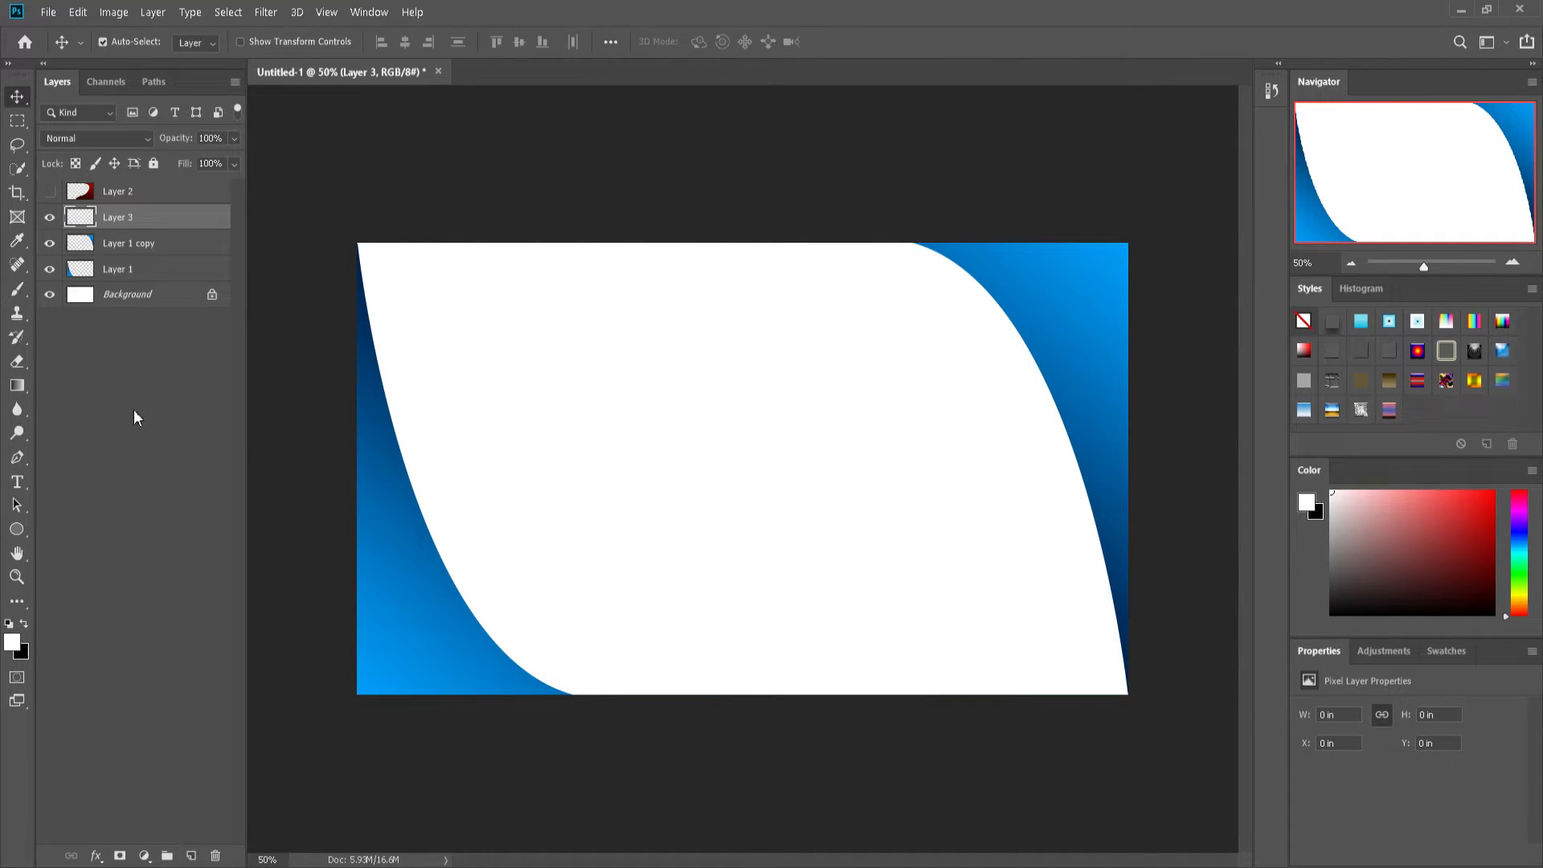
left_click(17, 481)
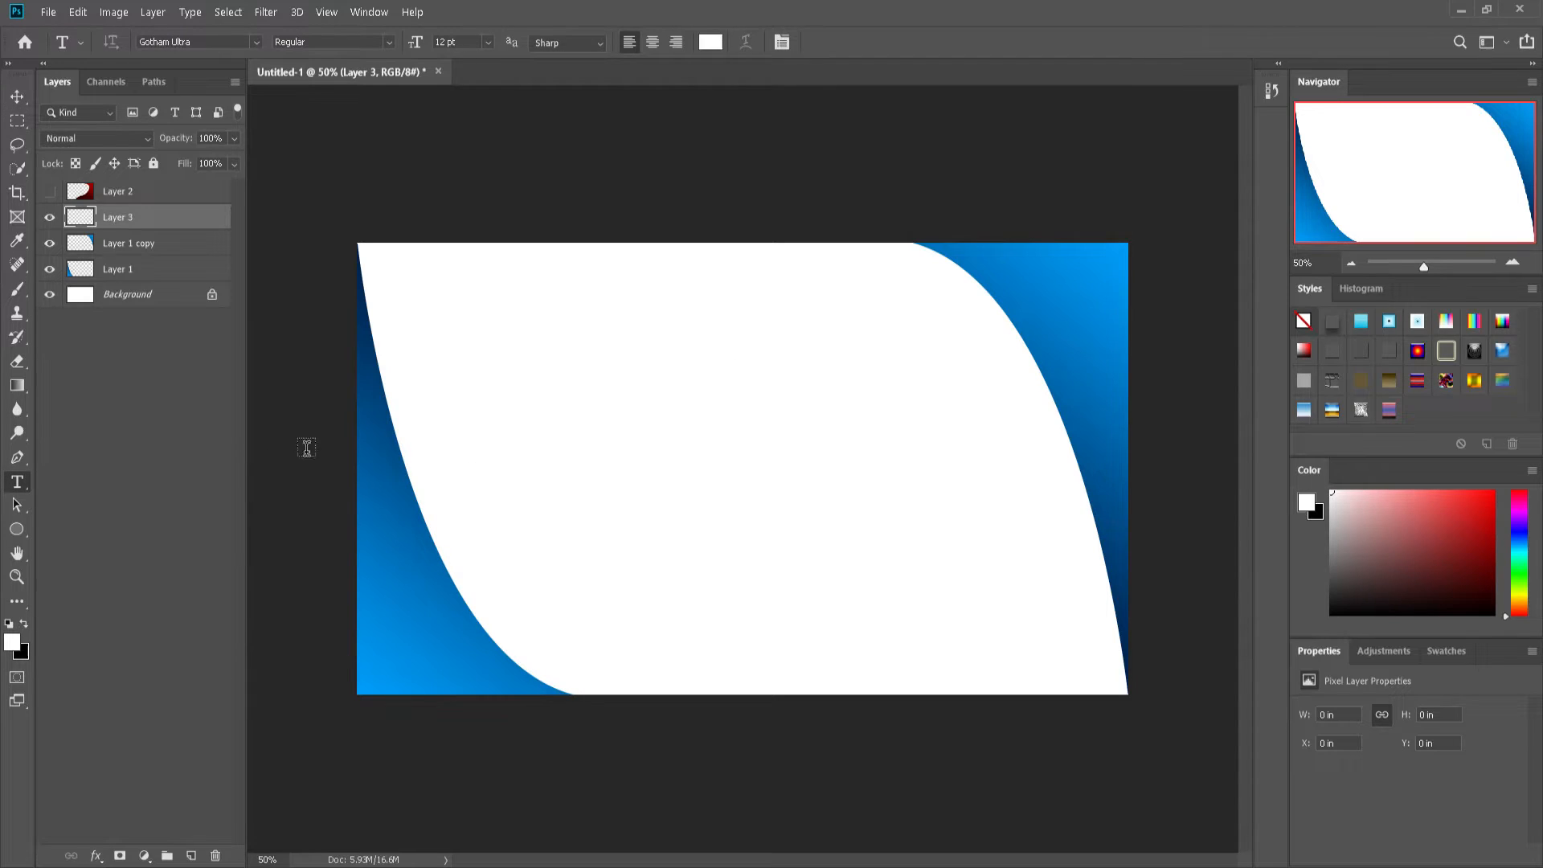
left_click(17, 457)
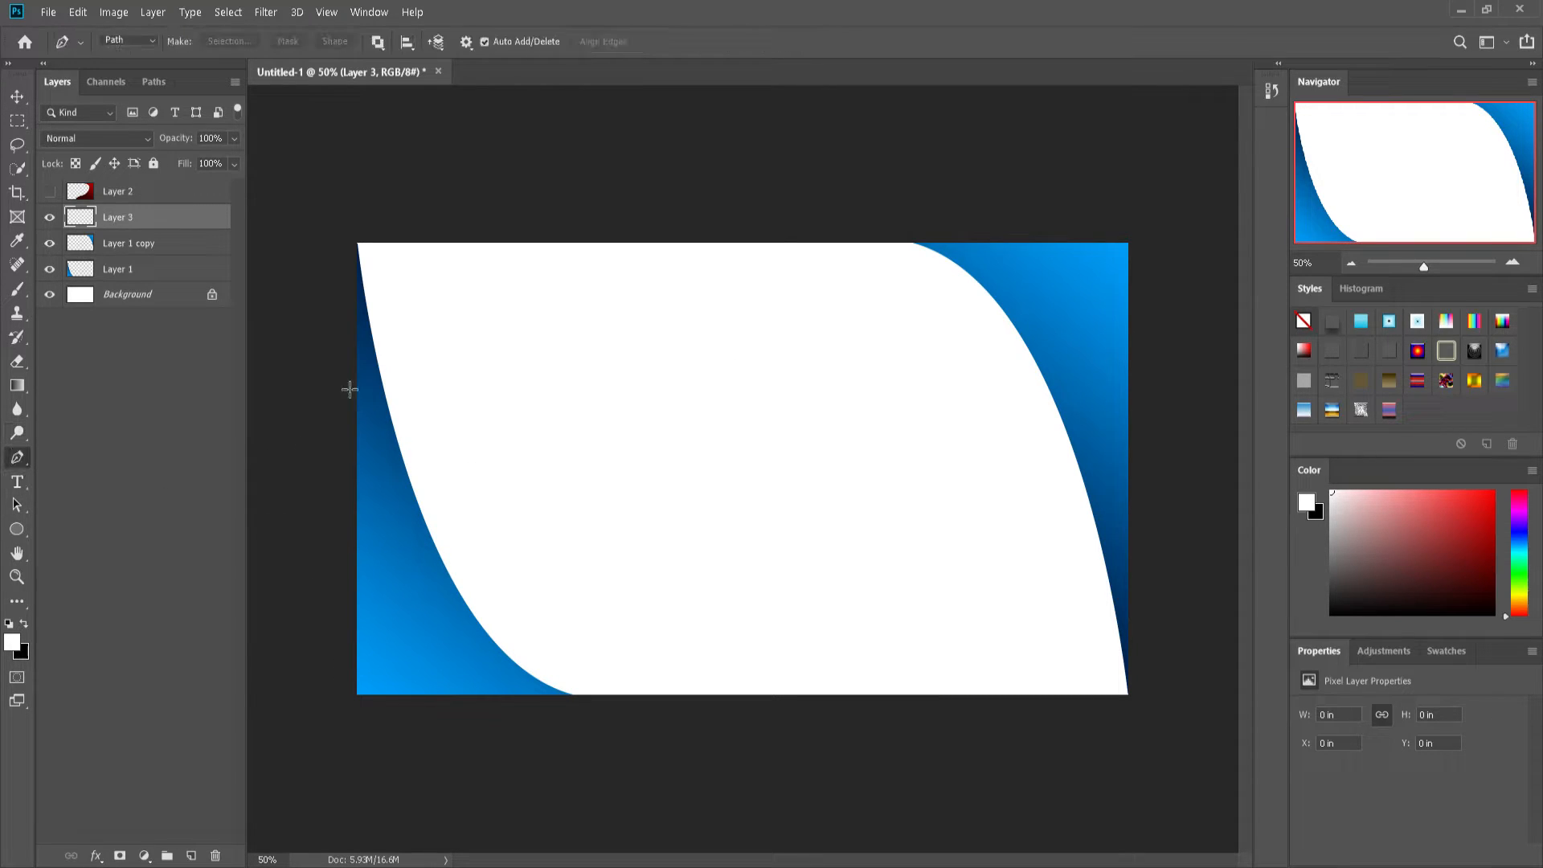
Step: Draw a closed, freely curved Pen path with flowing bends across the white middle of the canvas
left_click(507, 373)
left_click_drag(568, 442, 620, 465)
left_click(748, 359)
left_click_drag(842, 479, 810, 665)
left_click_drag(998, 512, 895, 381)
left_click(895, 313)
left_click_drag(780, 290, 700, 327)
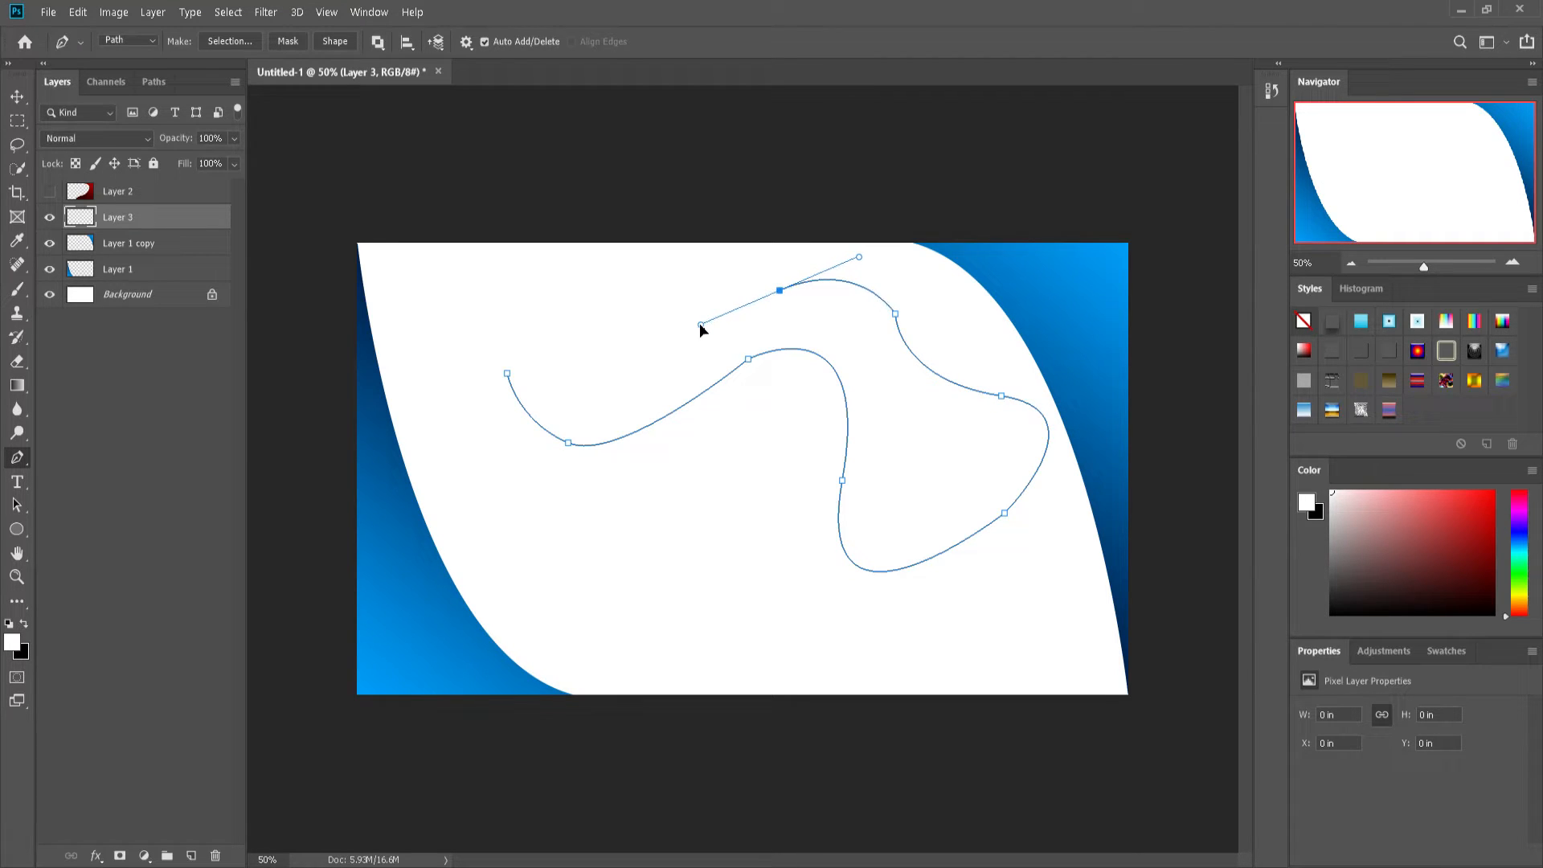
left_click_drag(605, 387, 592, 356)
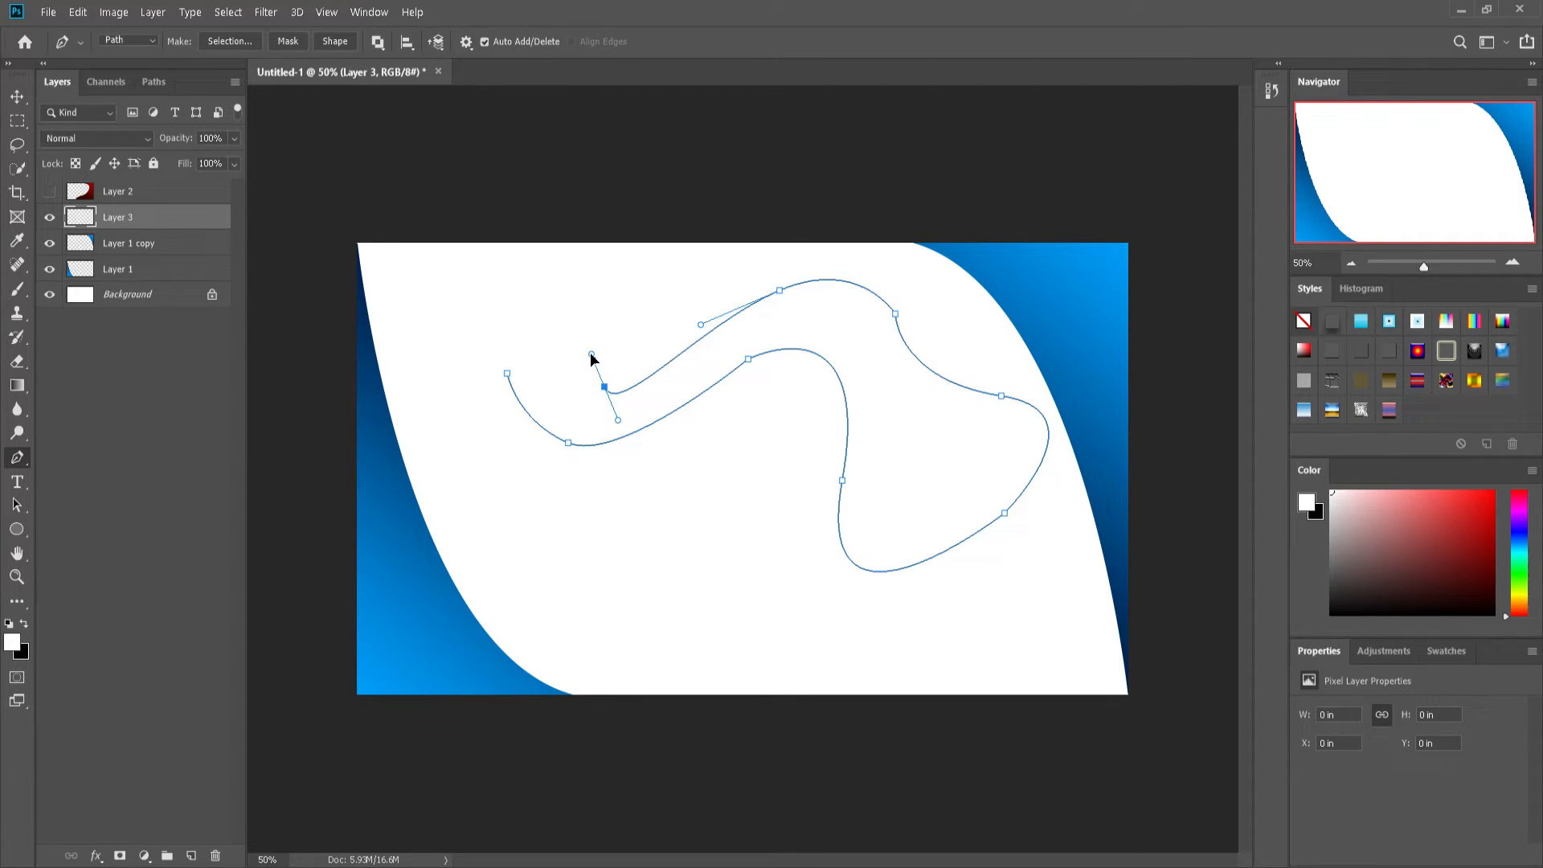
left_click_drag(574, 288, 504, 238)
left_click(507, 374)
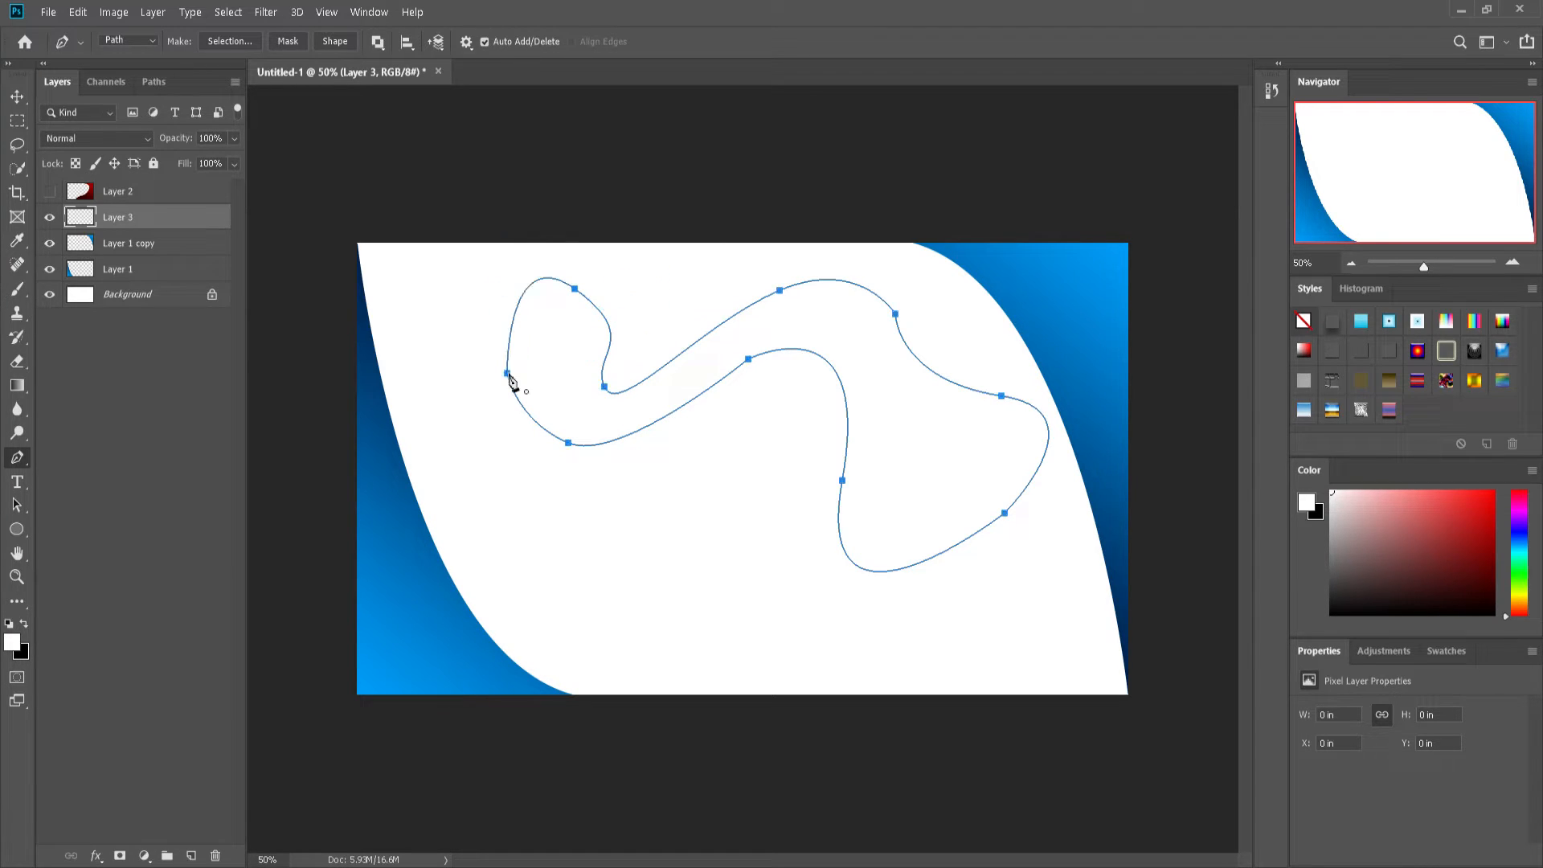
Step: Convert the freeform path to a selection, fill it with the red gradient across its width, and deselect
key("i")
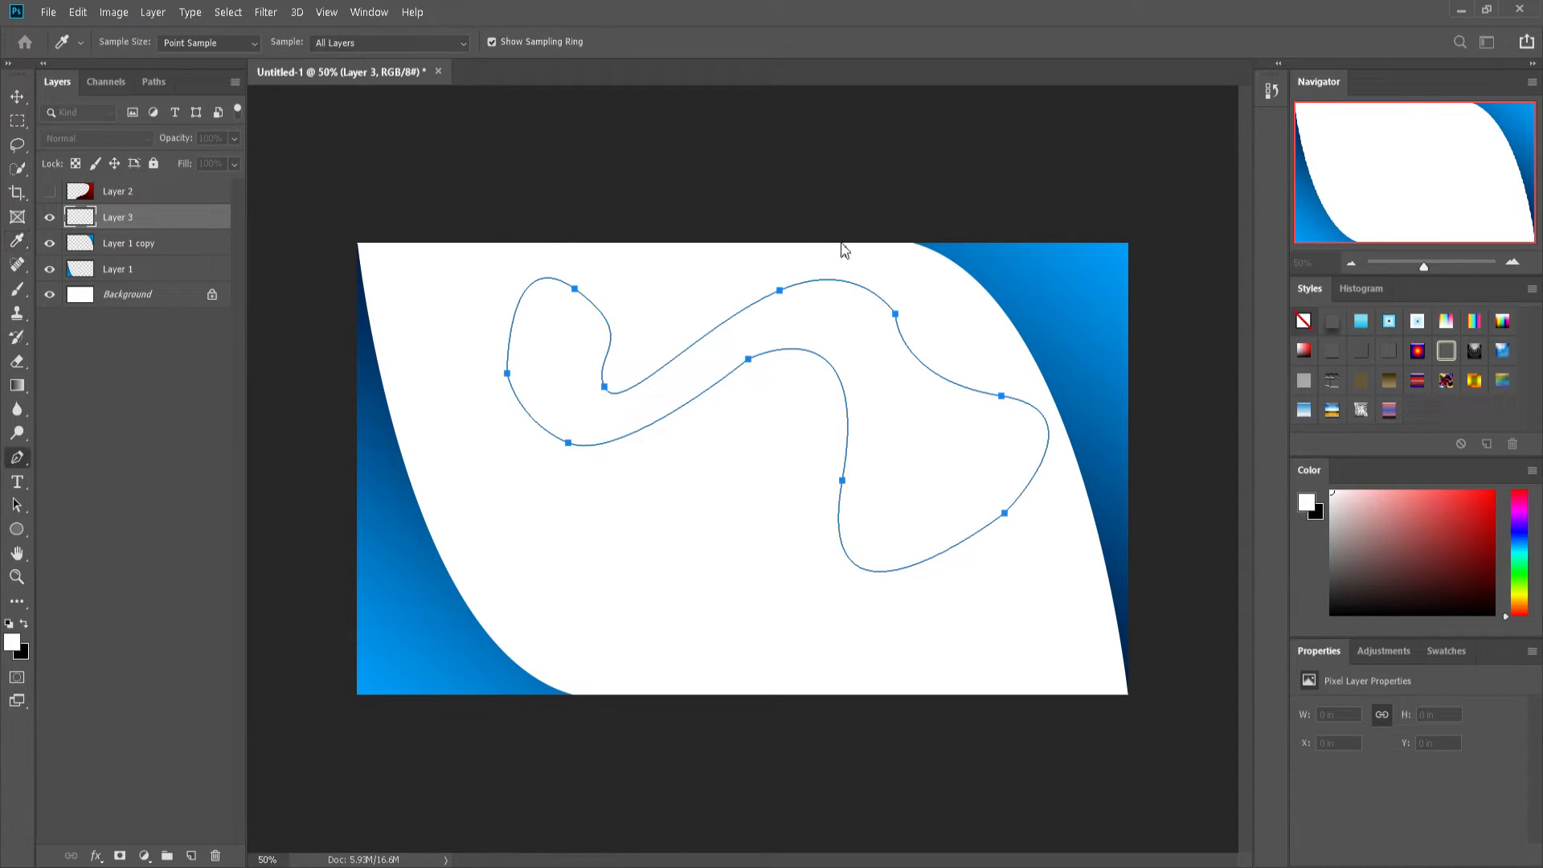
key("ctrl+Return")
key("g")
left_click_drag(1085, 345, 667, 432)
key("ctrl+d")
Step: Move the red freeform shape down and left to about X 0.9 in, Y 0.9 in
key("ctrl+t")
left_click_drag(842, 354, 799, 432)
key("Return")
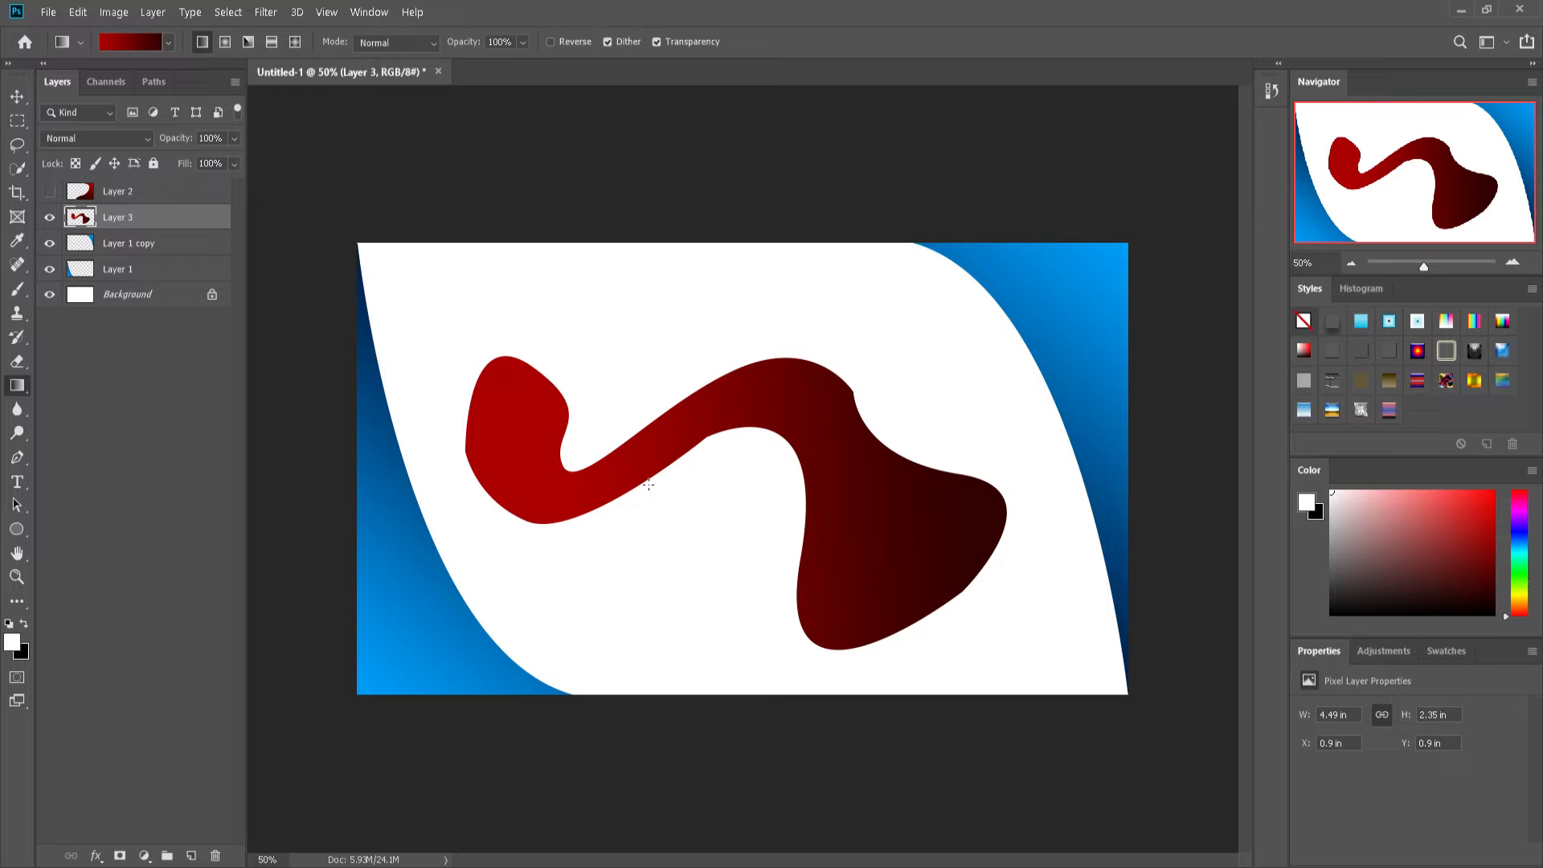
Step: Delete the red freeform shape's layer and add a new empty layer for another path
key("Delete")
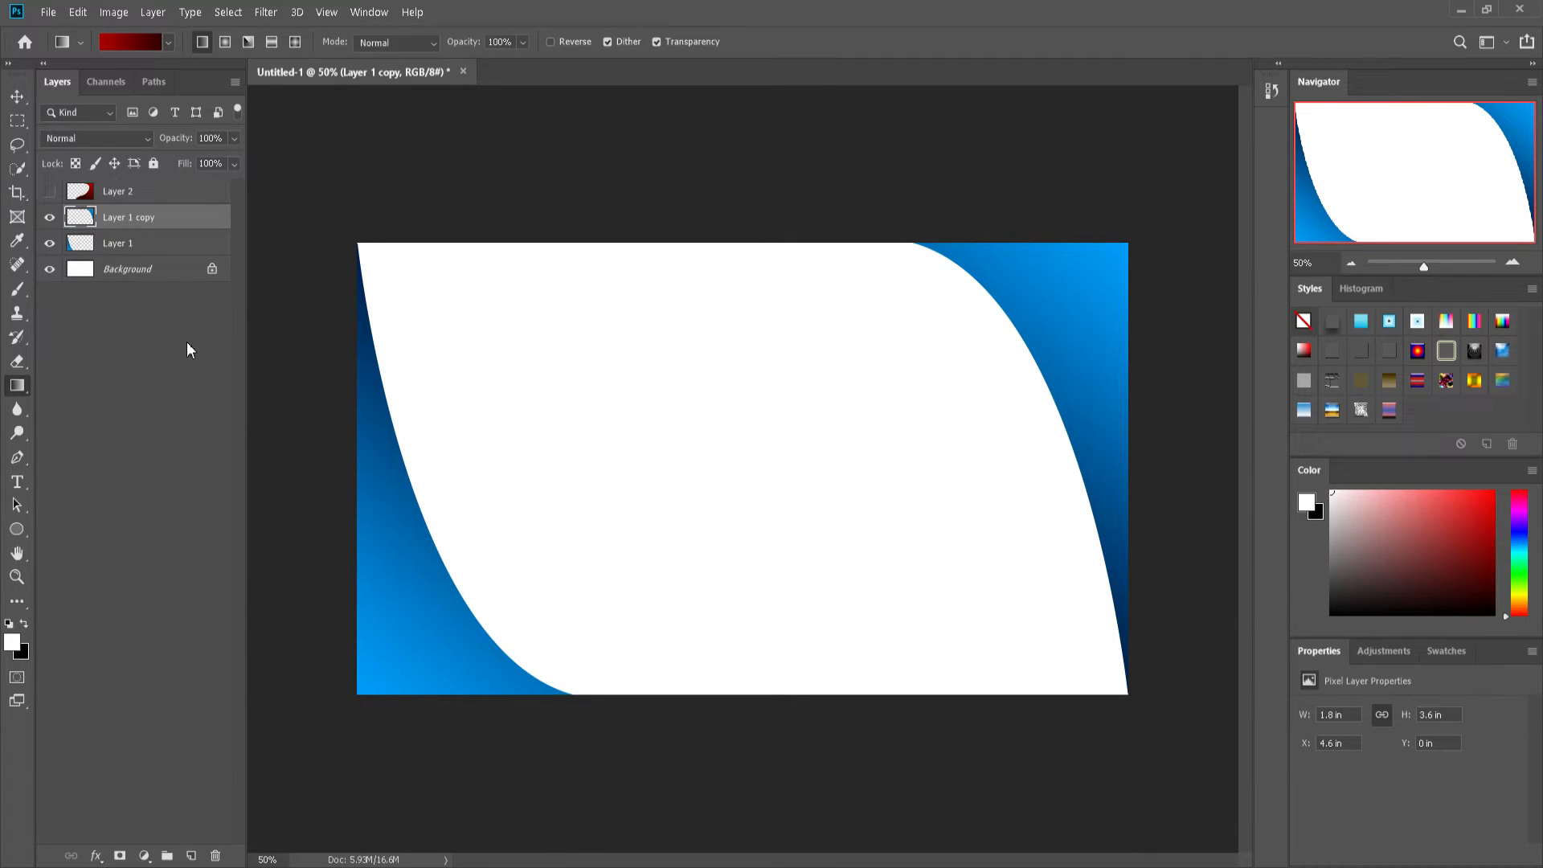
left_click(191, 855)
left_click(27, 458)
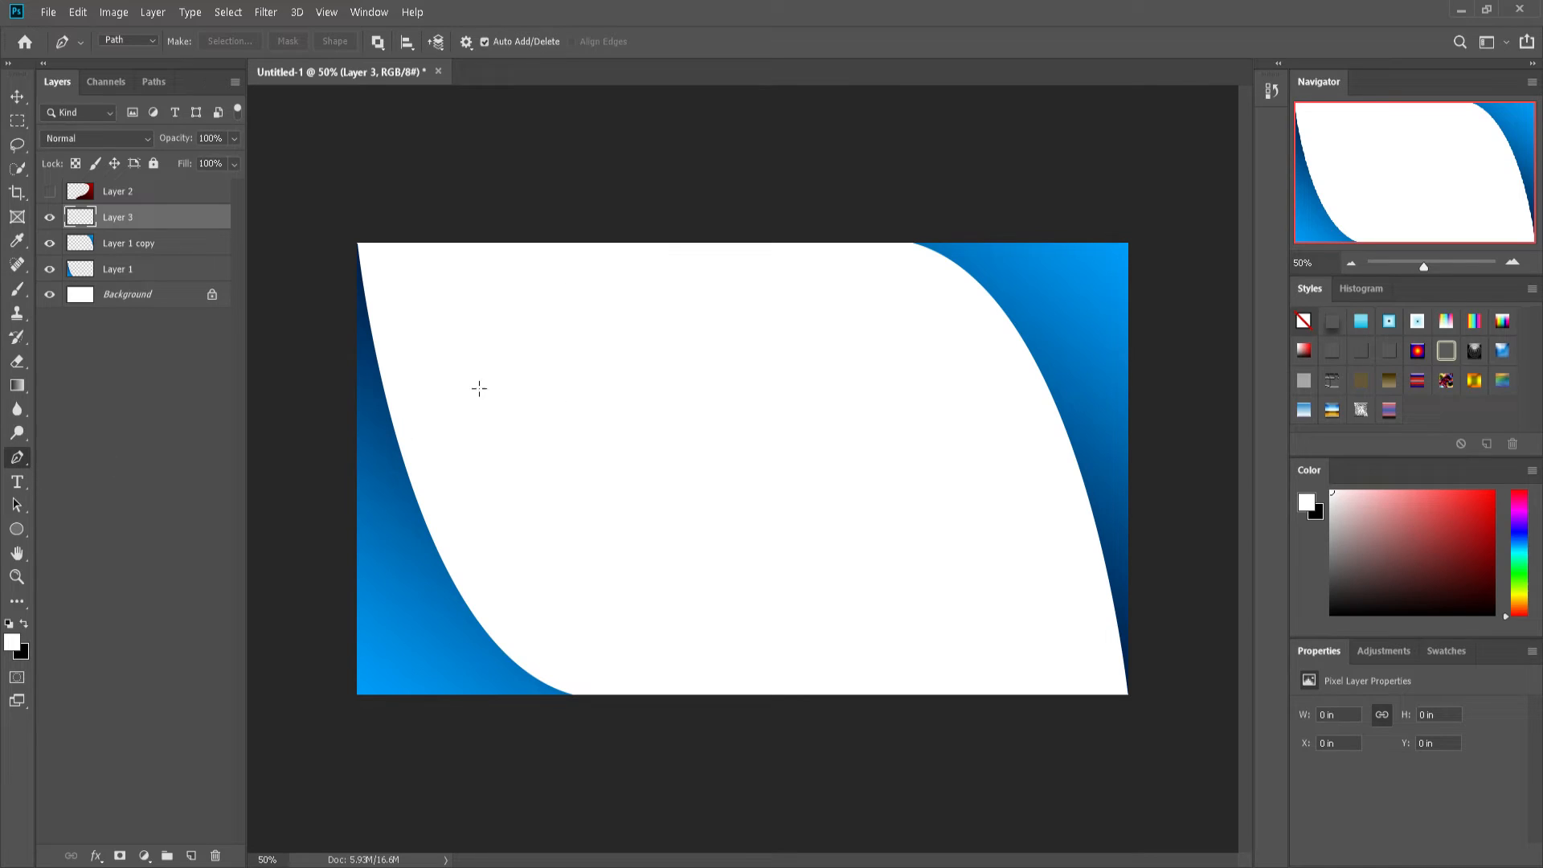
Step: Draw a closed, X-shaped Pen path with rounded arm ends across the canvas, about 4.3 in wide and 3.25 in high
left_click(501, 313)
left_click_drag(595, 308, 679, 373)
left_click(745, 435)
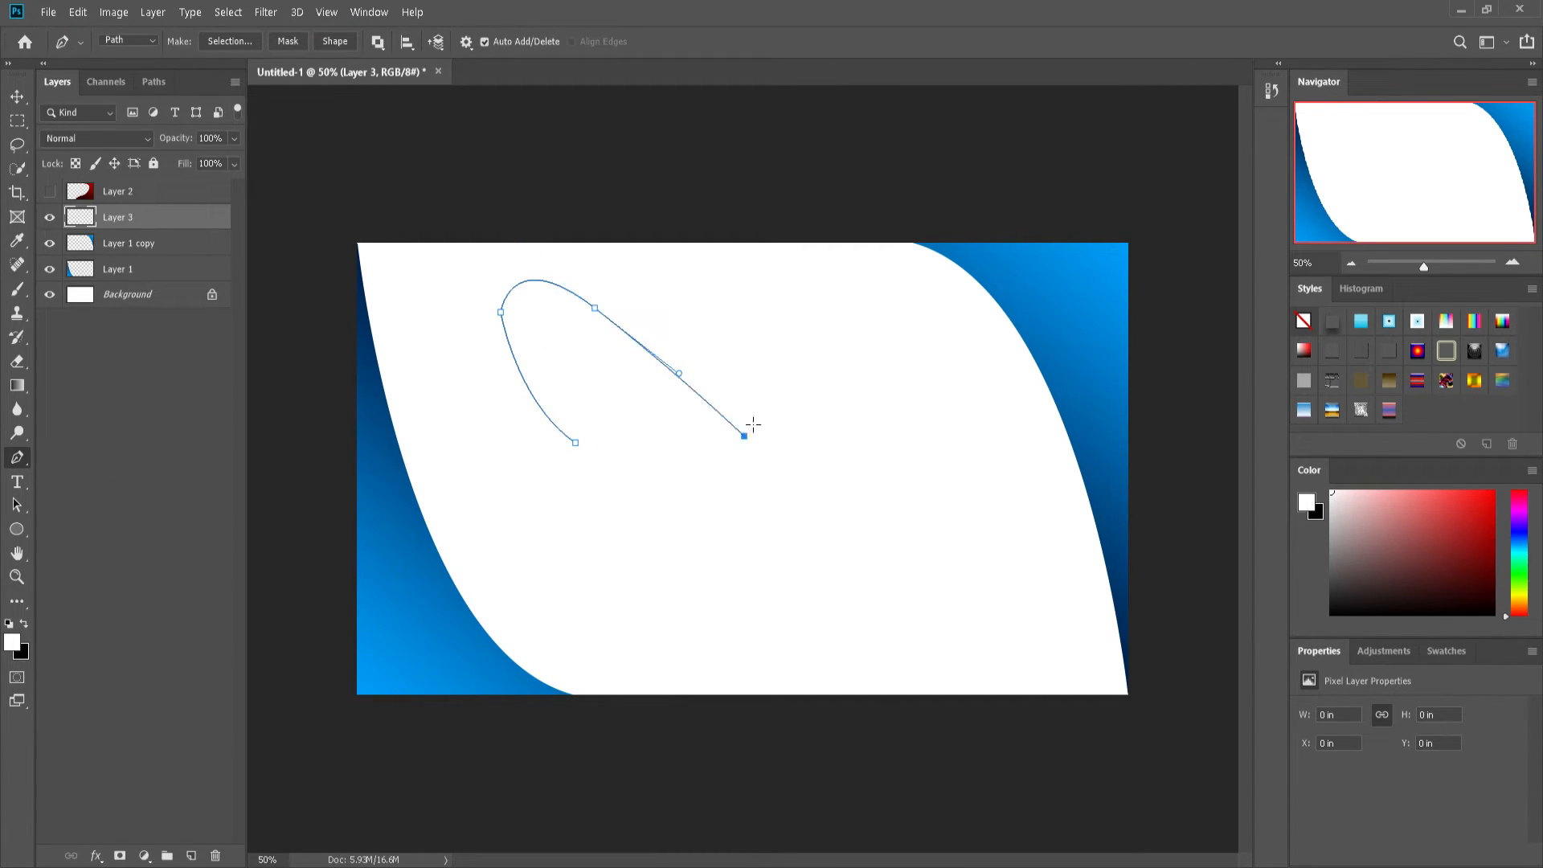
left_click(916, 293)
left_click_drag(988, 391, 887, 502)
left_click_drag(973, 658, 964, 695)
left_click(870, 686)
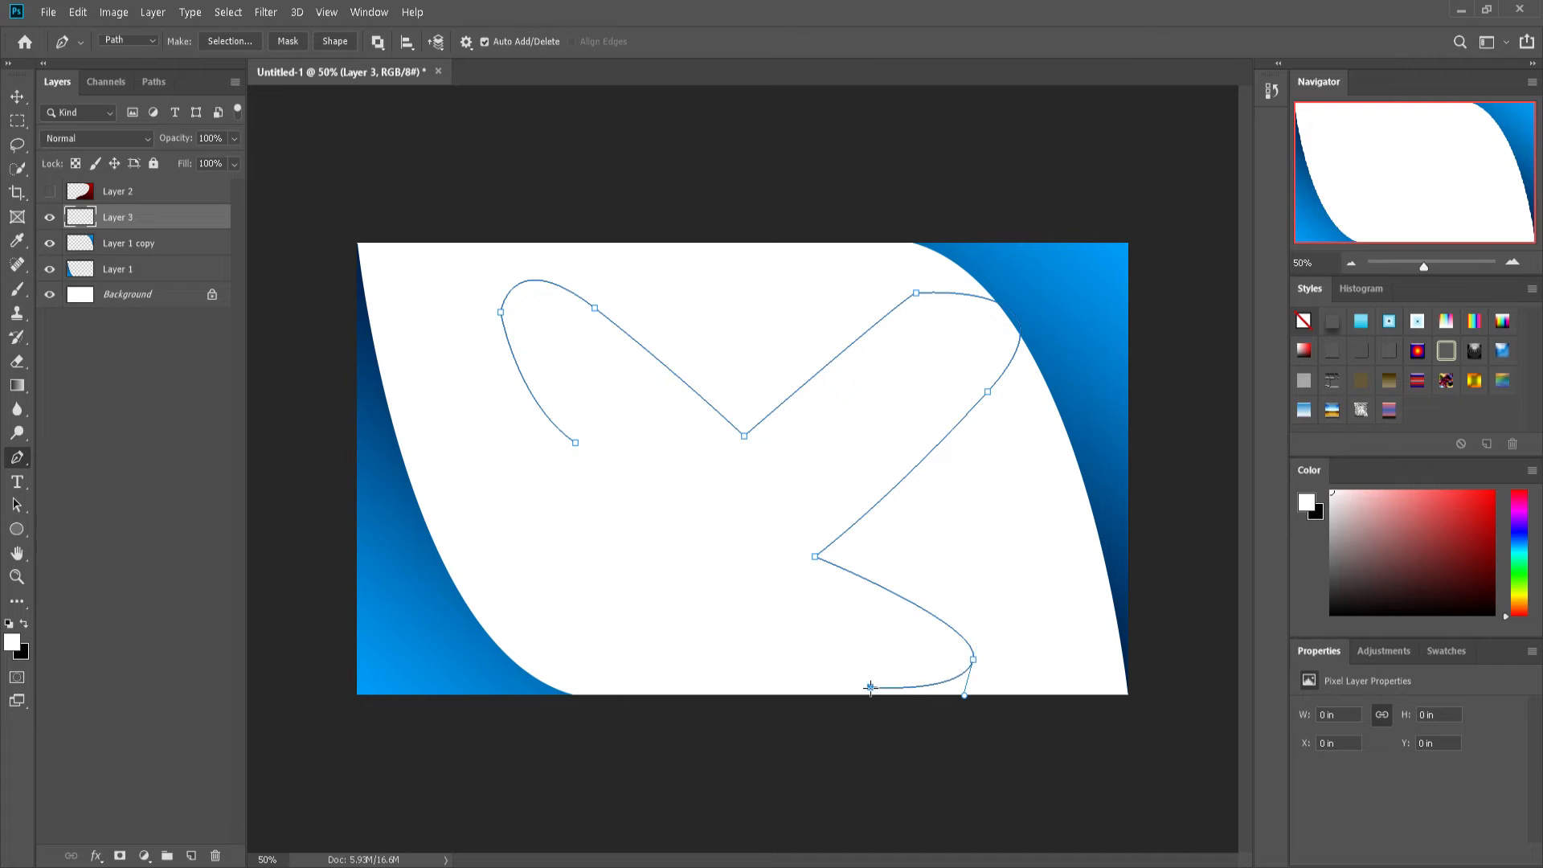
left_click(745, 591)
left_click(600, 671)
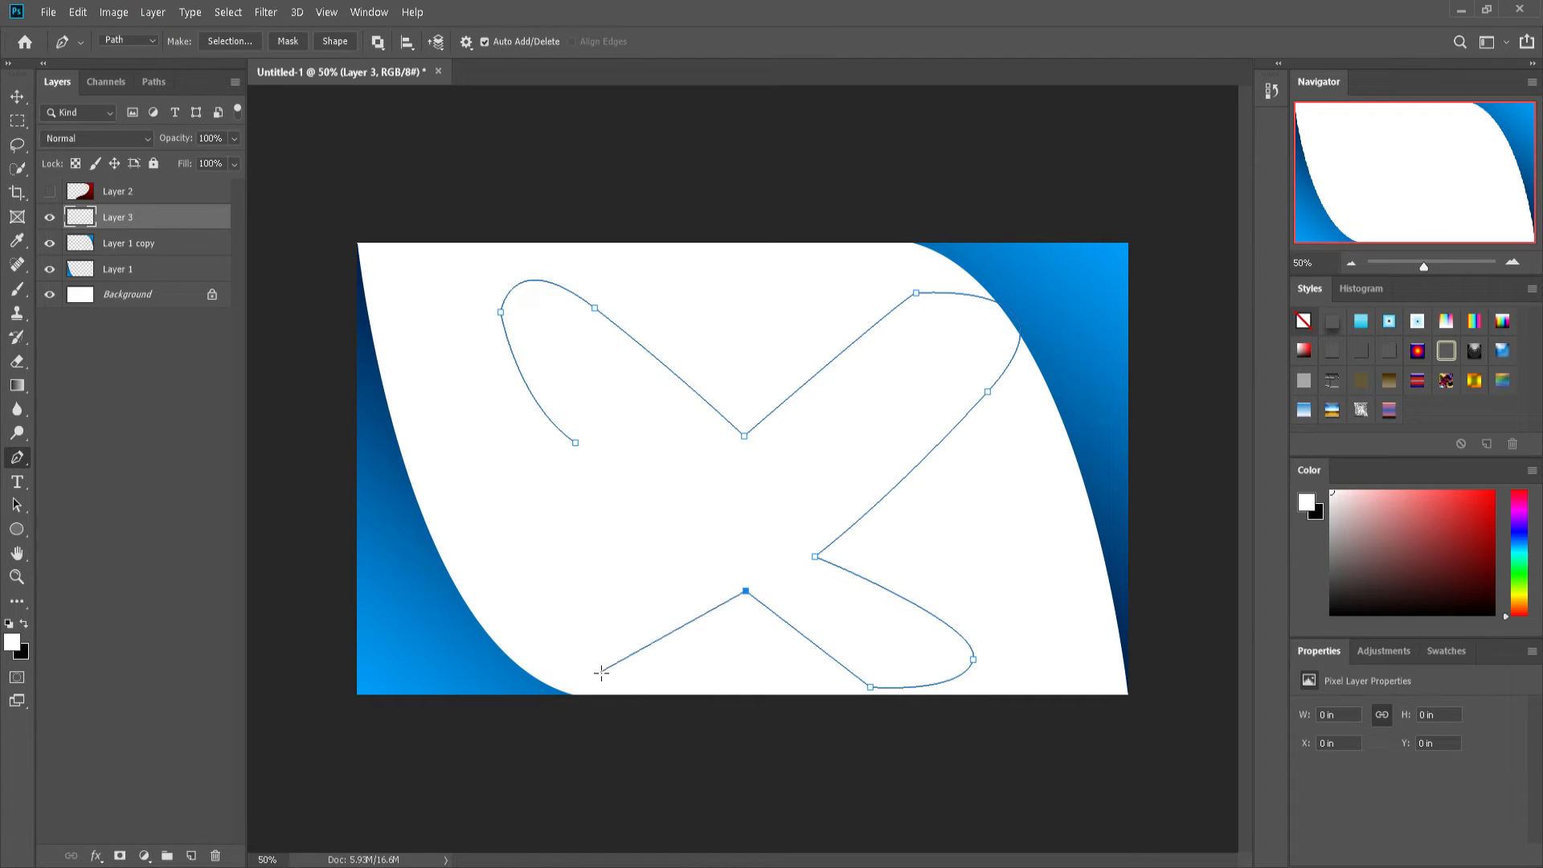
left_click_drag(529, 568, 571, 459)
left_click(530, 569, "alt")
left_click(680, 498)
left_click(575, 444)
left_click_drag(575, 450, 580, 452)
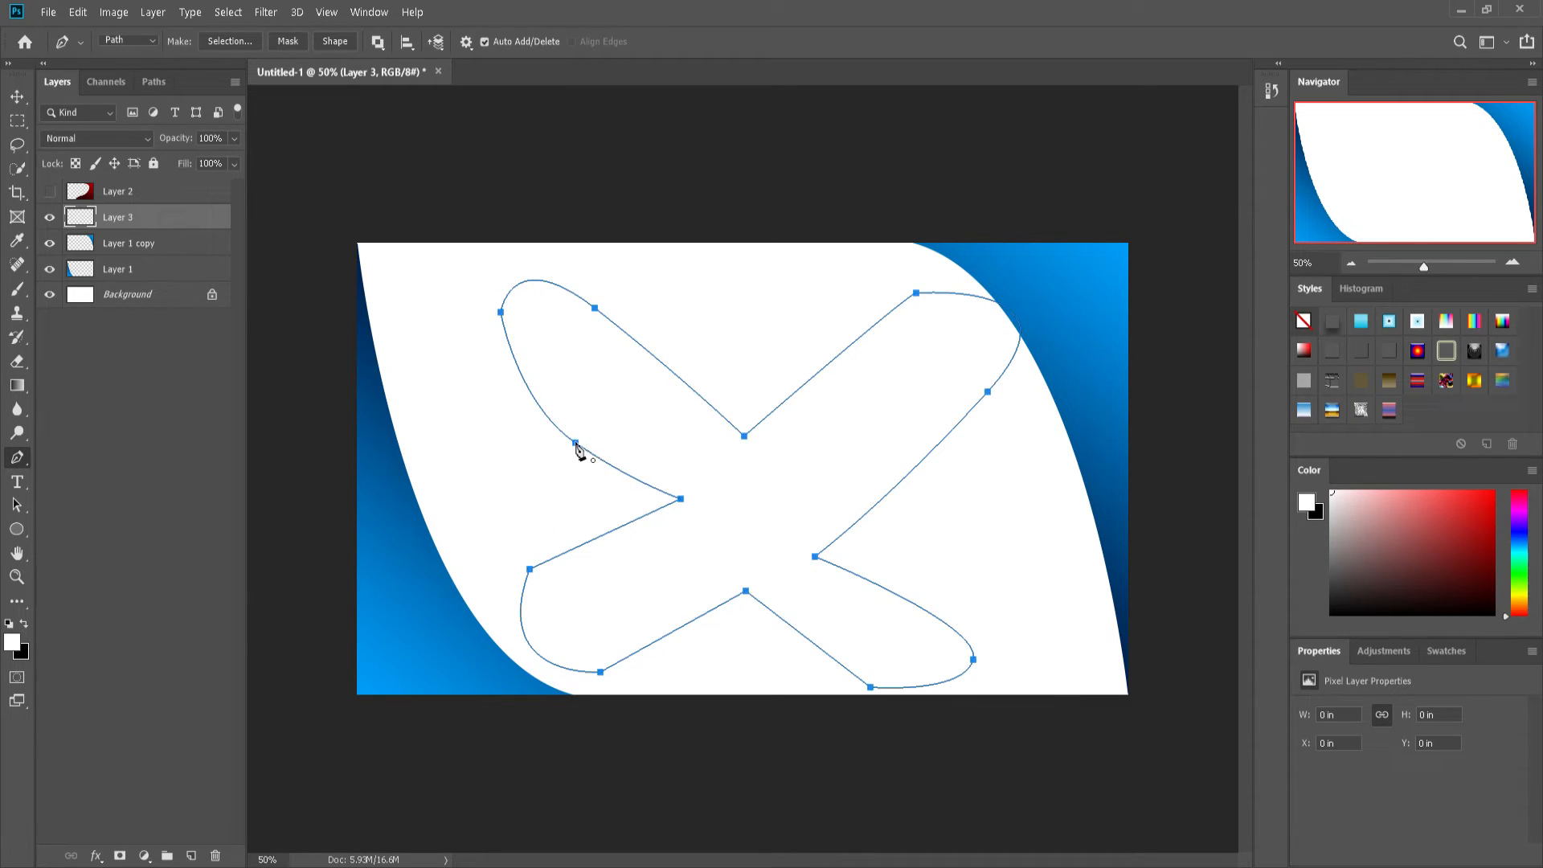
Step: Convert the X-shaped path to a selection, fill it diagonally with the red gradient, and deselect
key("i")
key("g")
key("ctrl+Return")
left_click_drag(647, 378, 1044, 613)
key("ctrl+d")
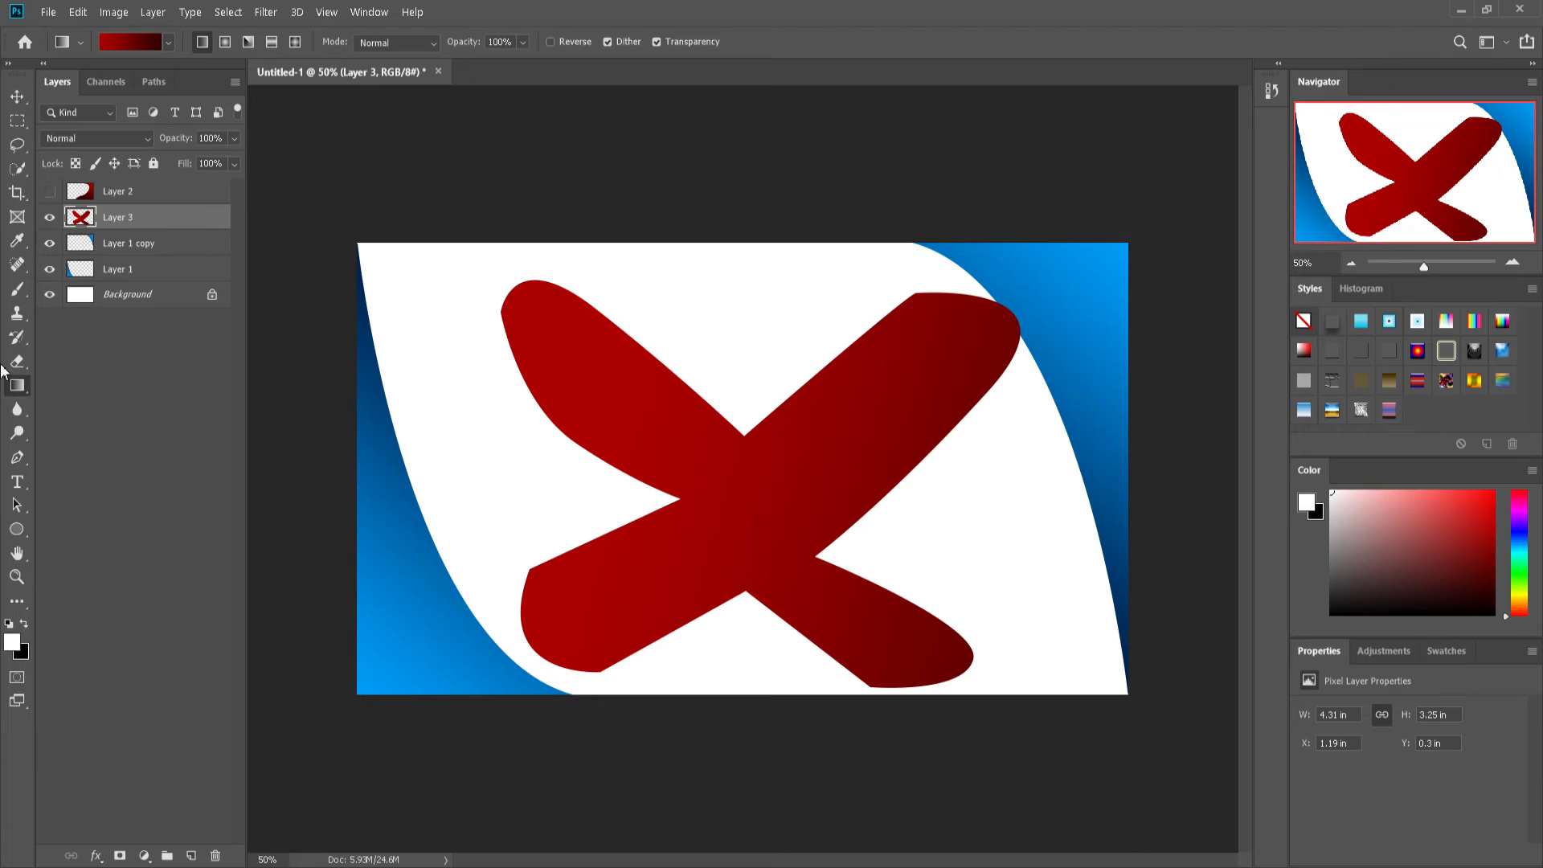
Step: Delete the red X layer and the hidden red Layer 2, and add a new empty layer for another Pen path
left_click(51, 240)
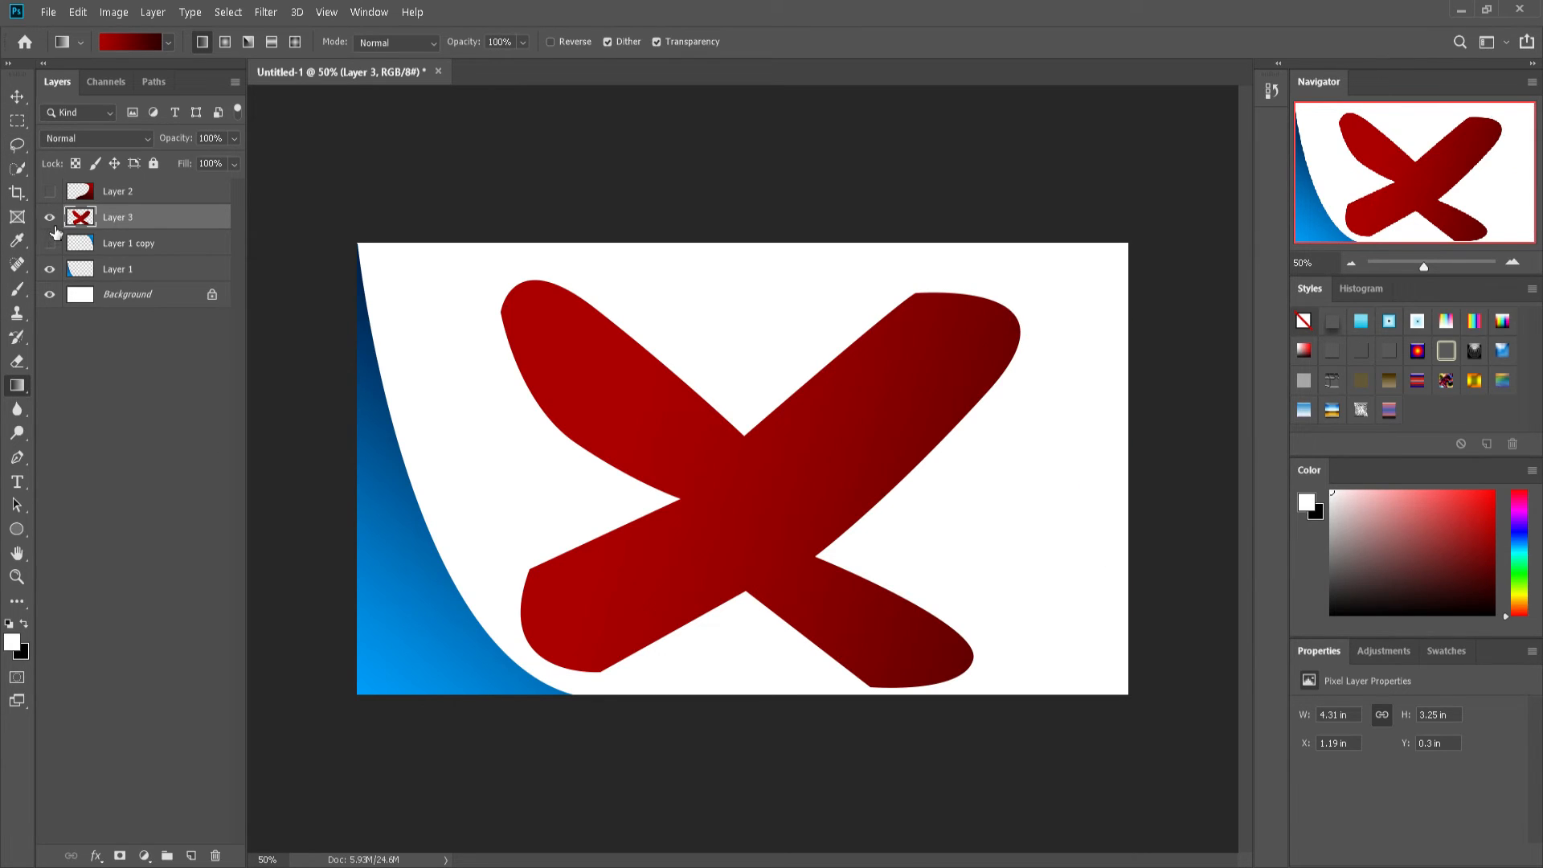
left_click(48, 219)
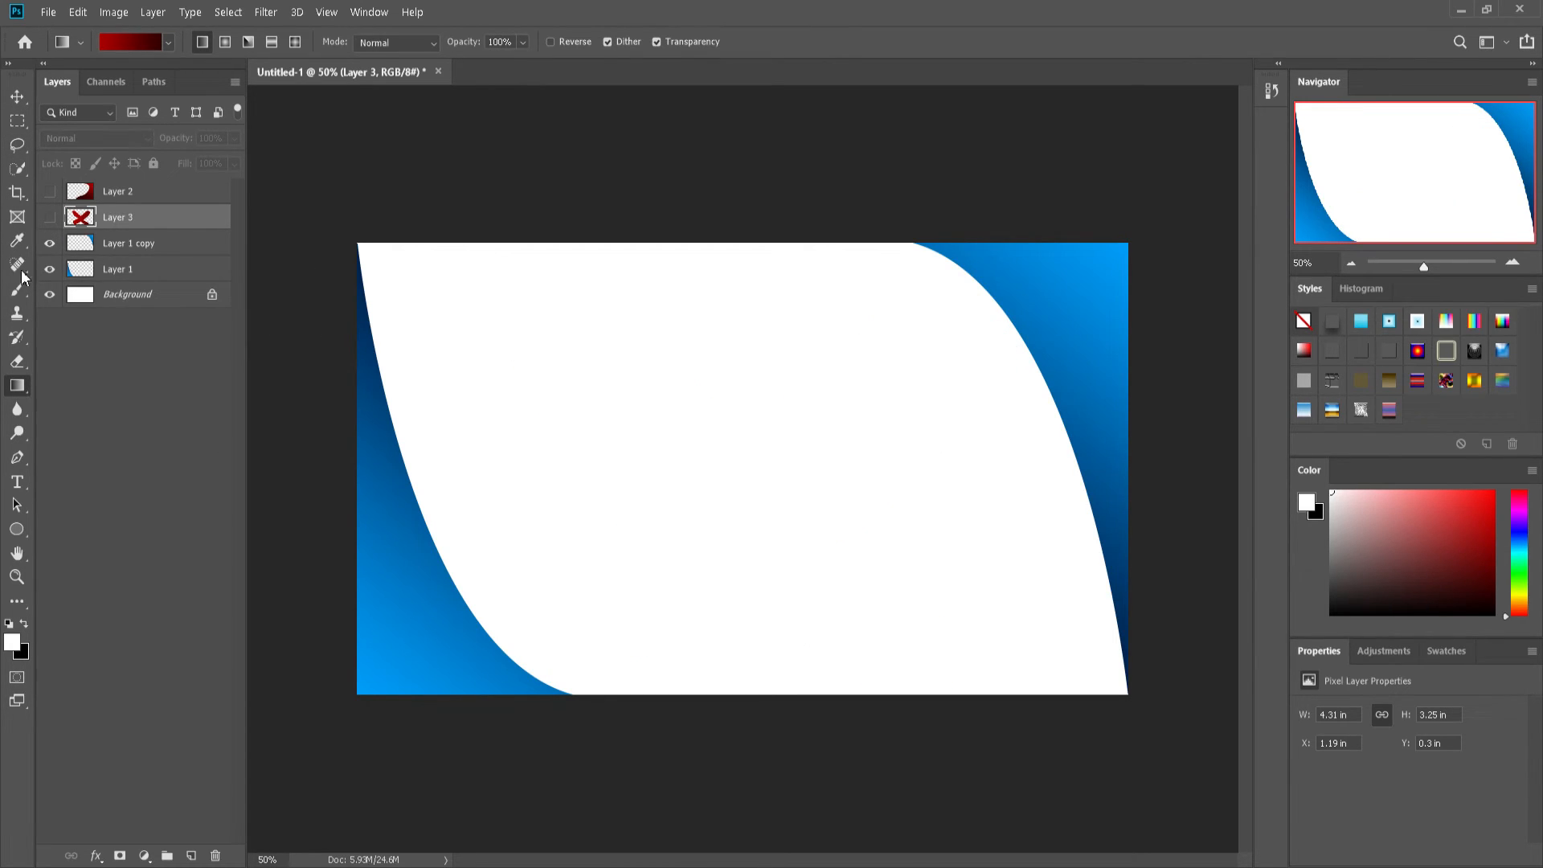
left_click(61, 249)
left_click(63, 251)
left_click(49, 217)
left_click(47, 217)
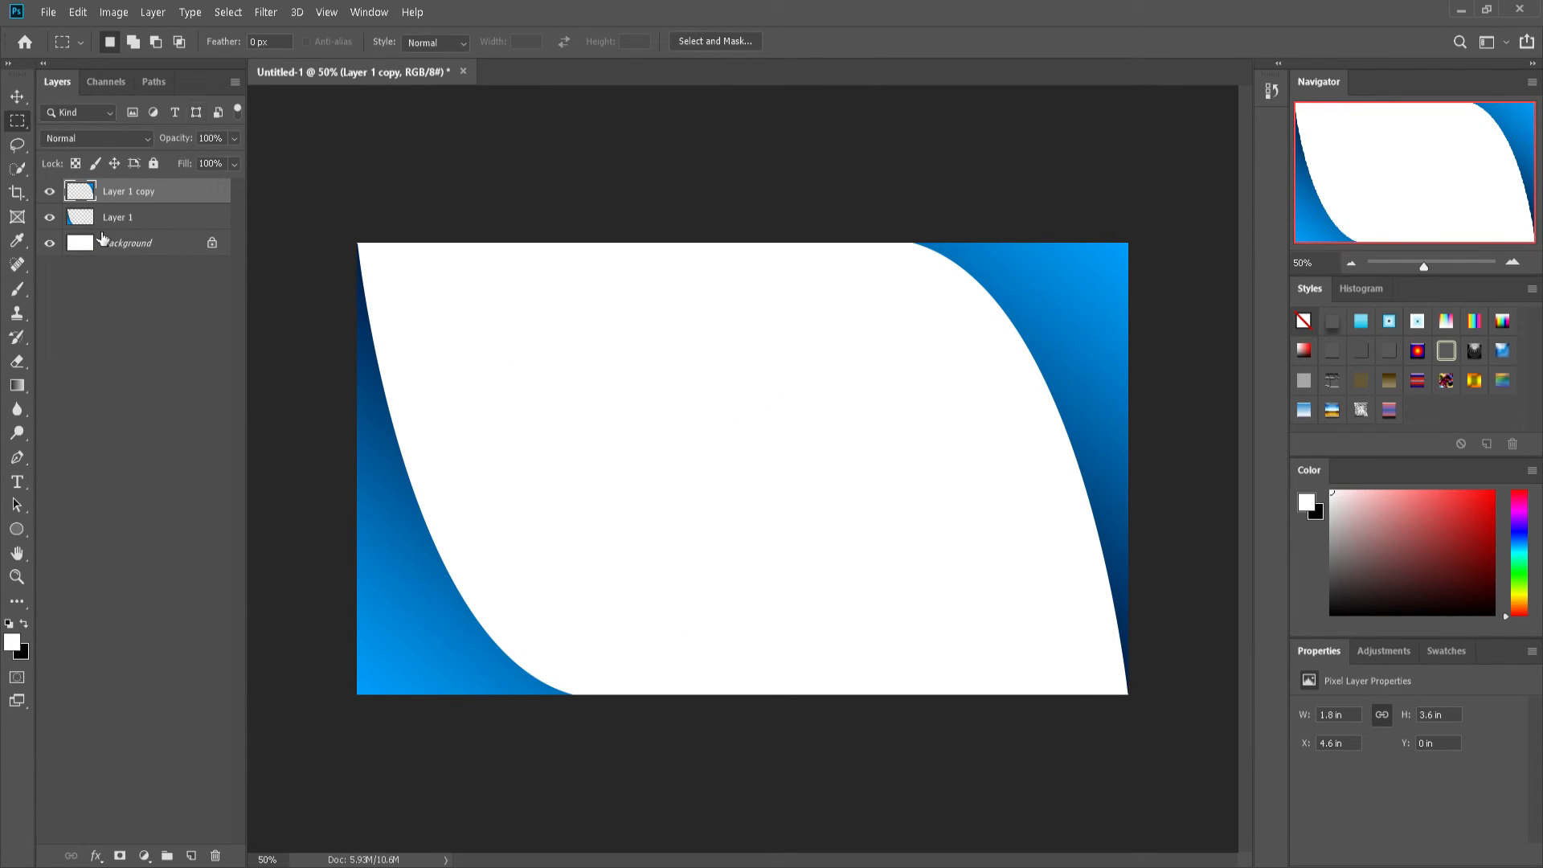
left_click(16, 455)
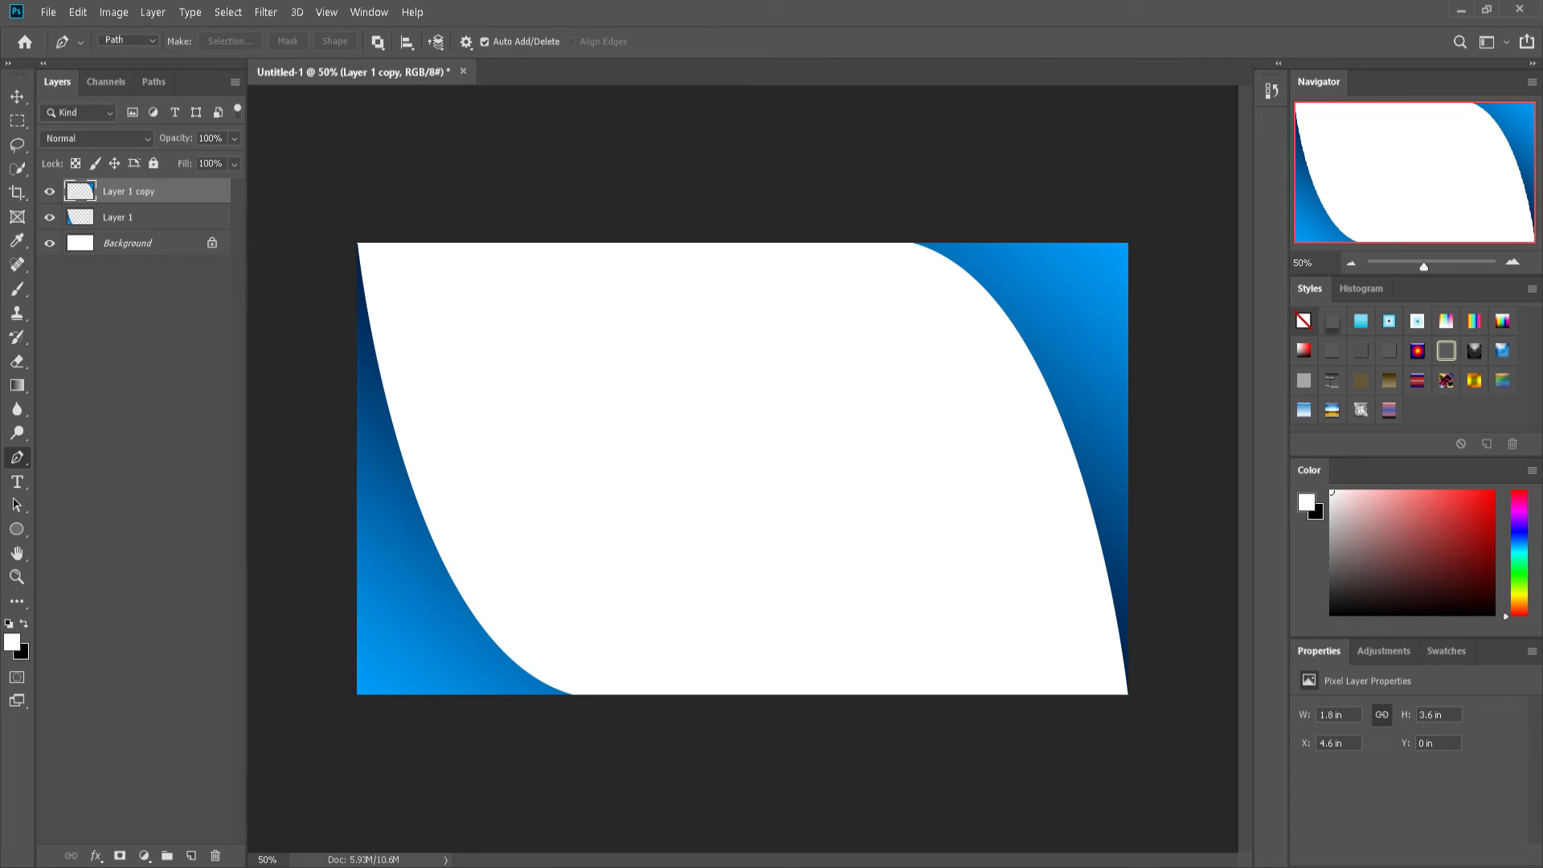
key("ctrl+shift+alt+n")
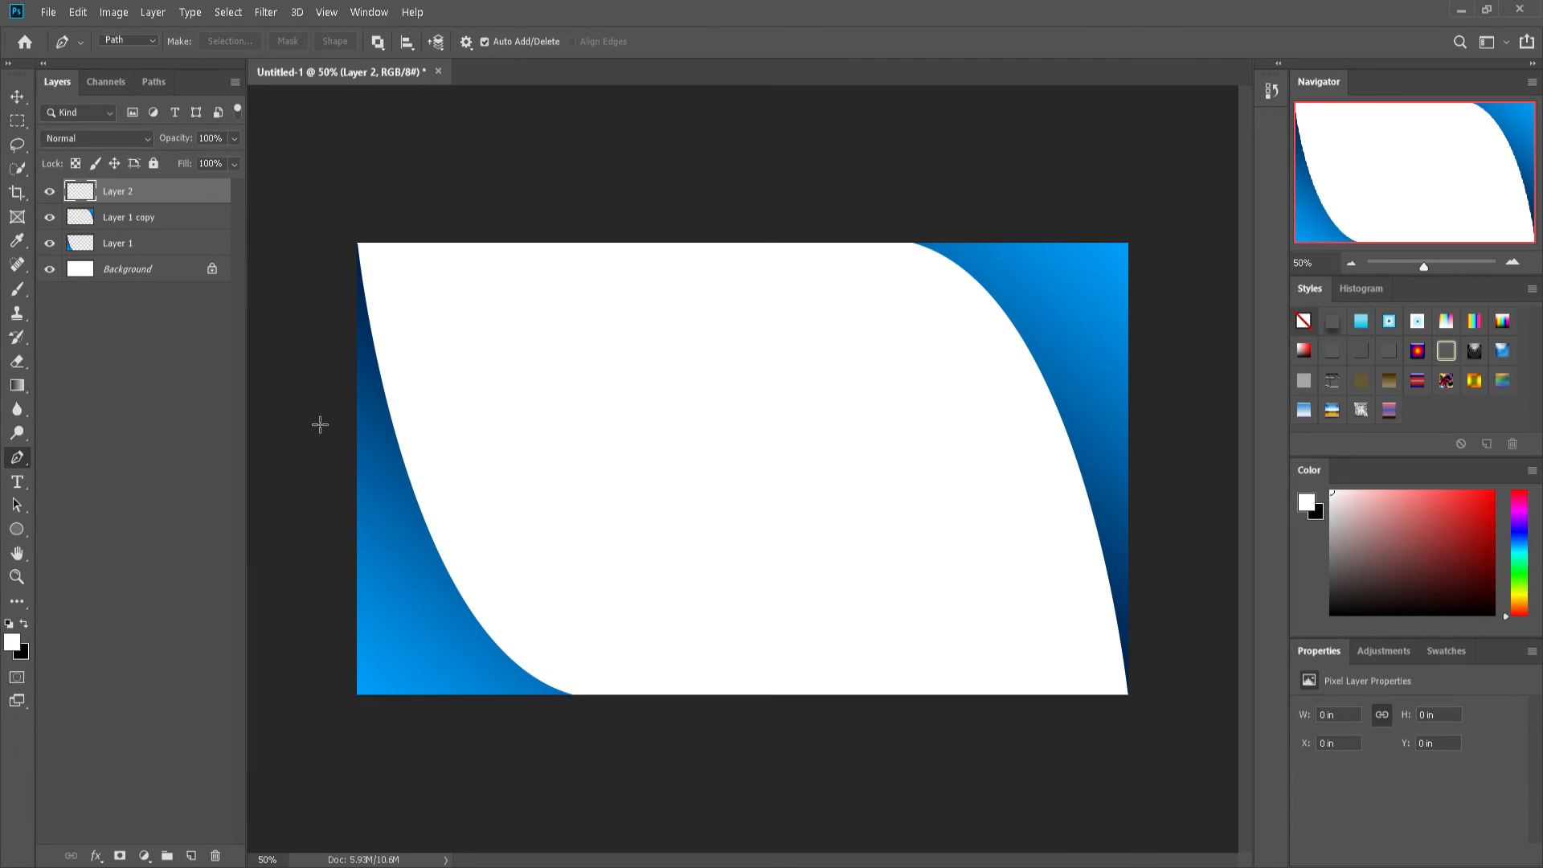